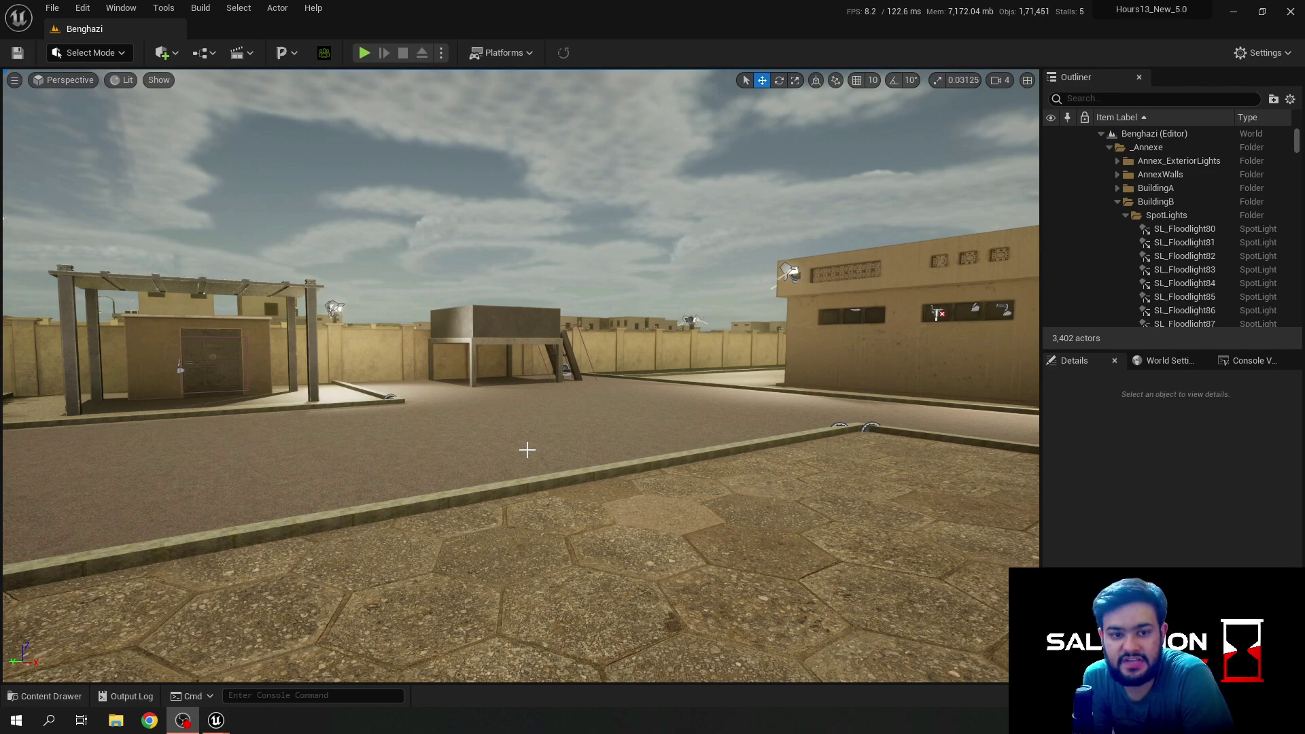
Step: Survey the level from the annex compound along the walled street up to an aerial overview of the whole city
right_drag(521, 376, 604, 426)
key(a)
key(w)
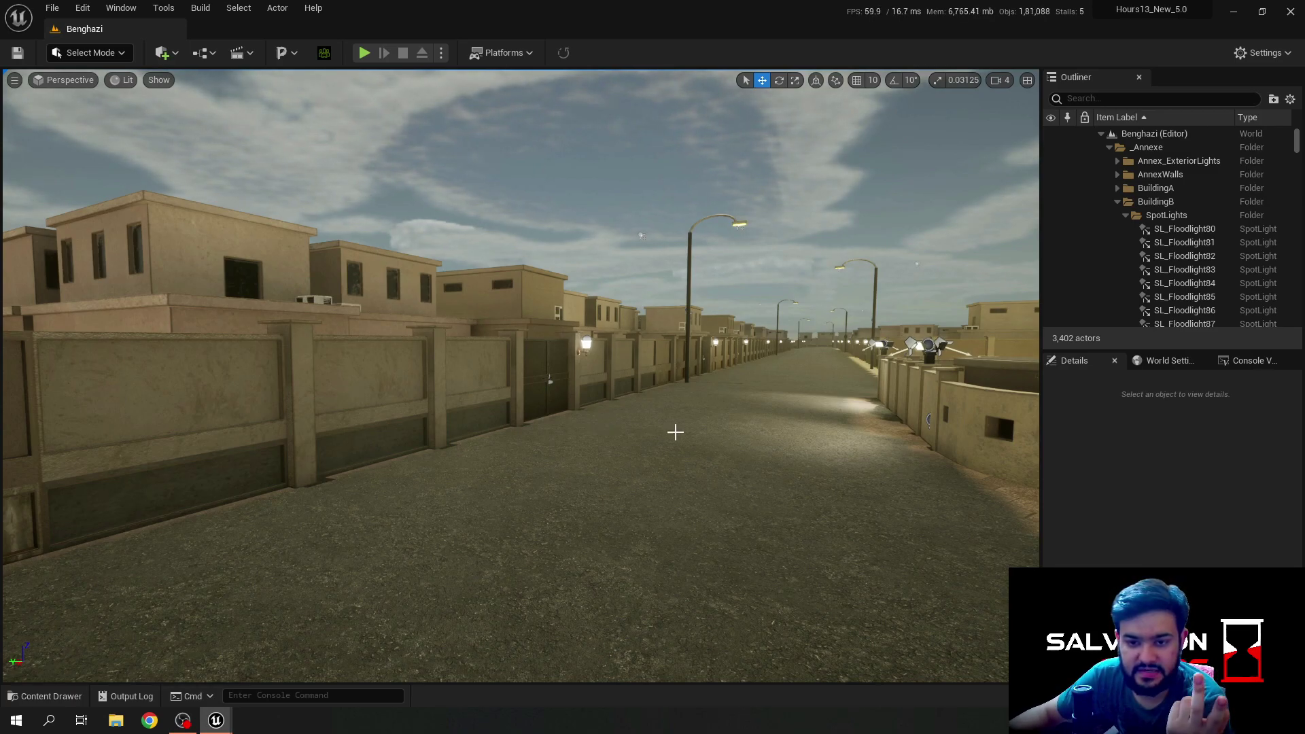
drag(640, 235, 446, 165)
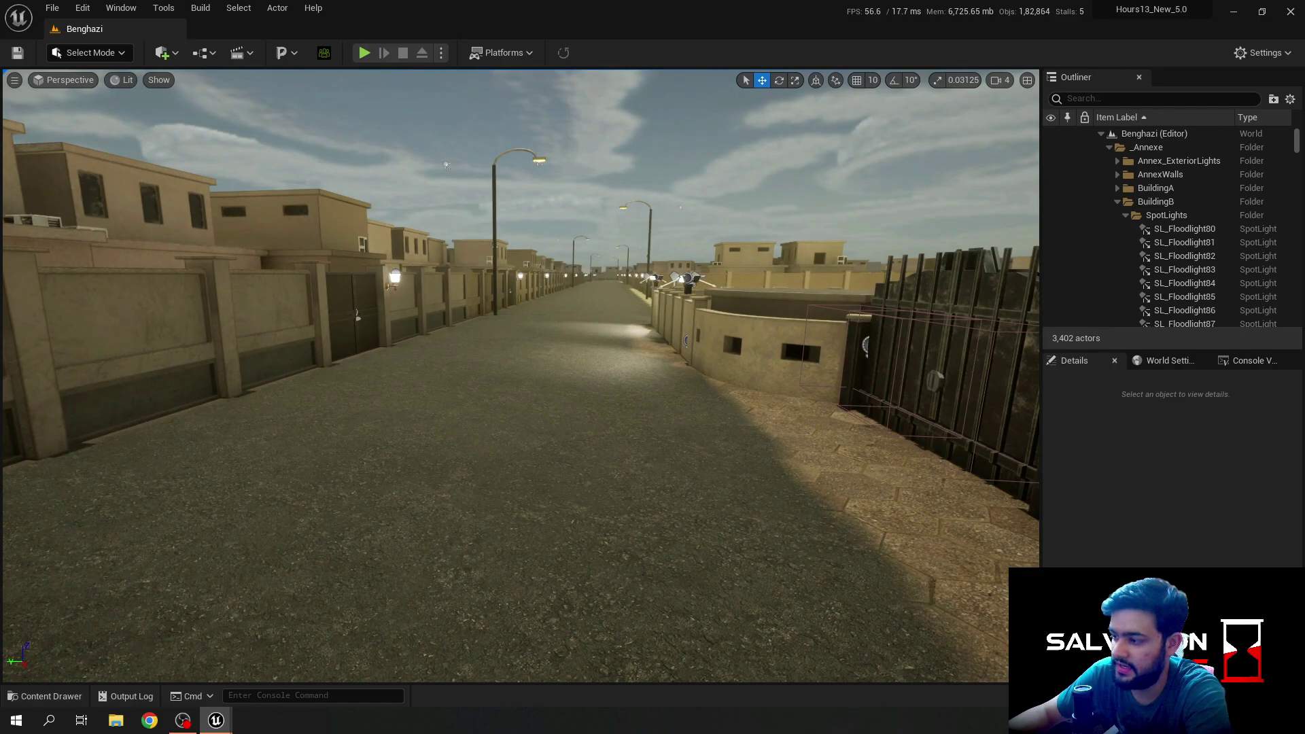
right_drag(521, 376, 642, 410)
key(w)
key(s)
key(s)
right_drag(443, 237, 294, 366)
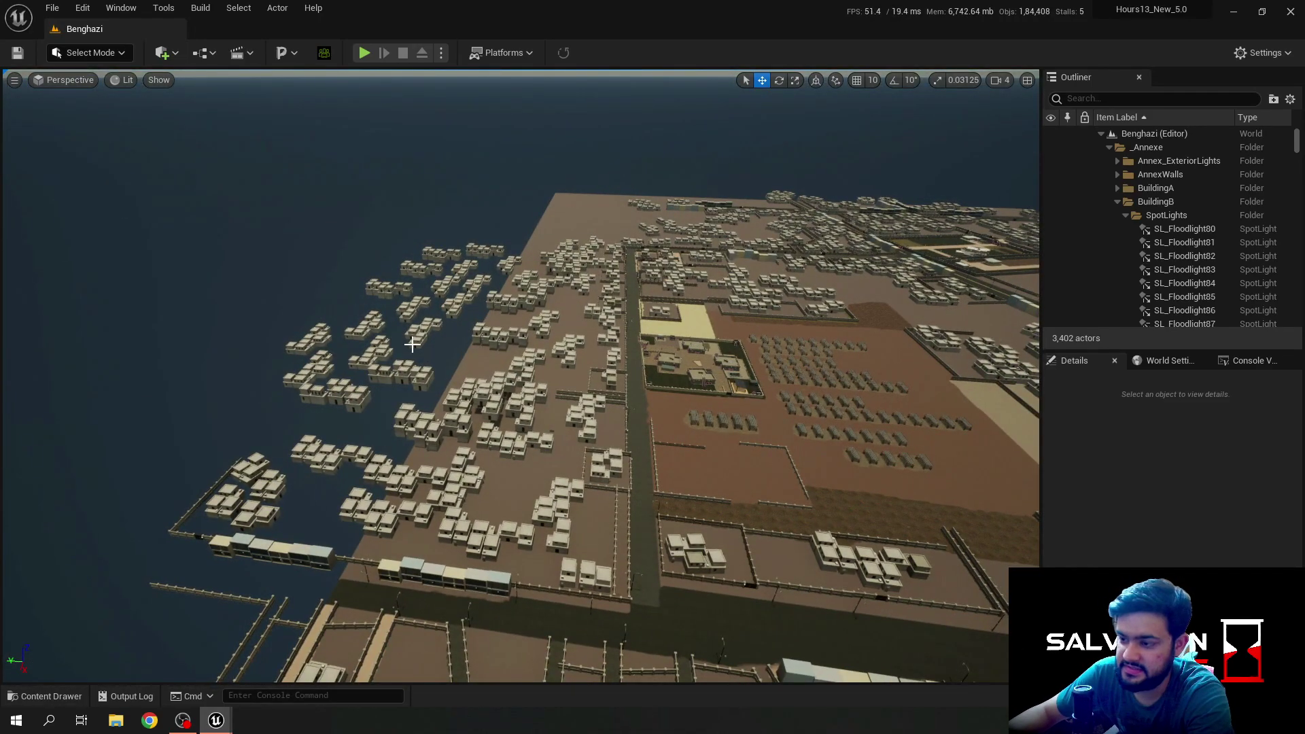
right_drag(521, 377, 667, 364)
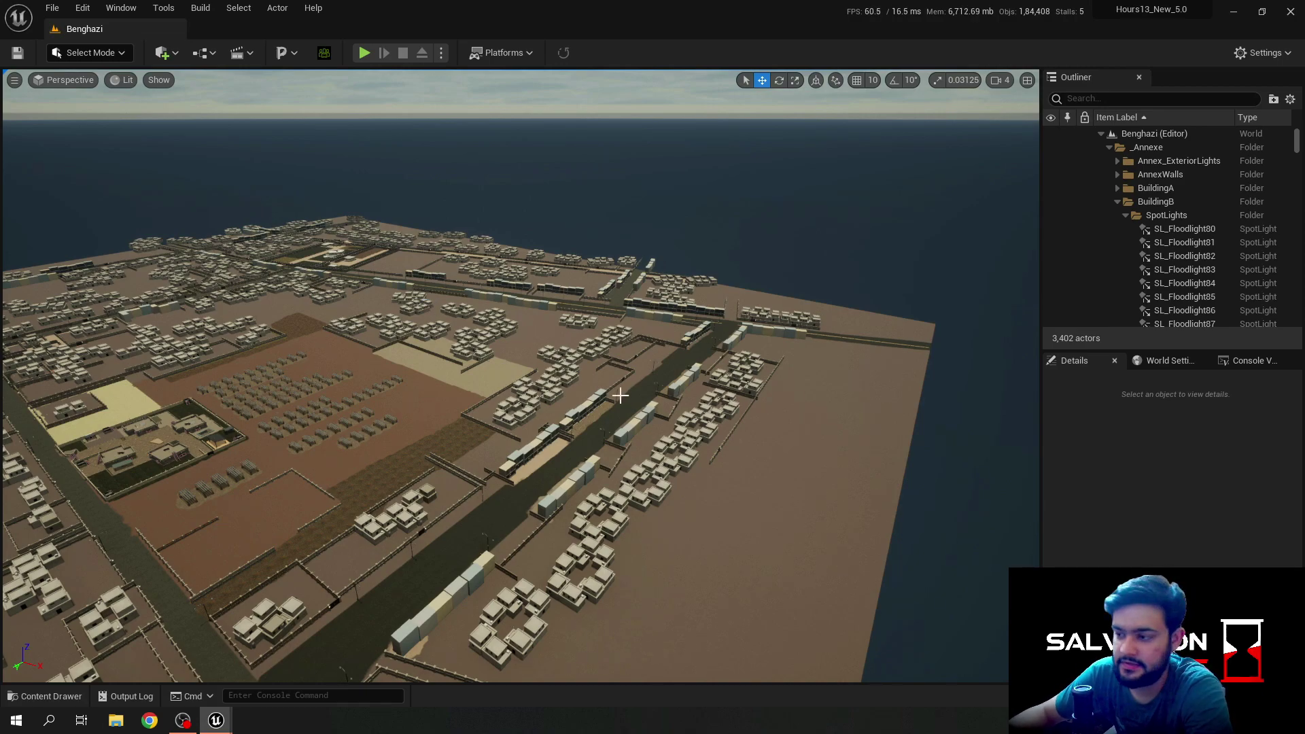
Step: Inspect the walled housing blocks at street level and the main road lined with shop buildings and street lamps
right_drag(641, 398, 615, 380)
key(w)
key(w)
key(w)
right_drag(514, 406, 515, 441)
key(s)
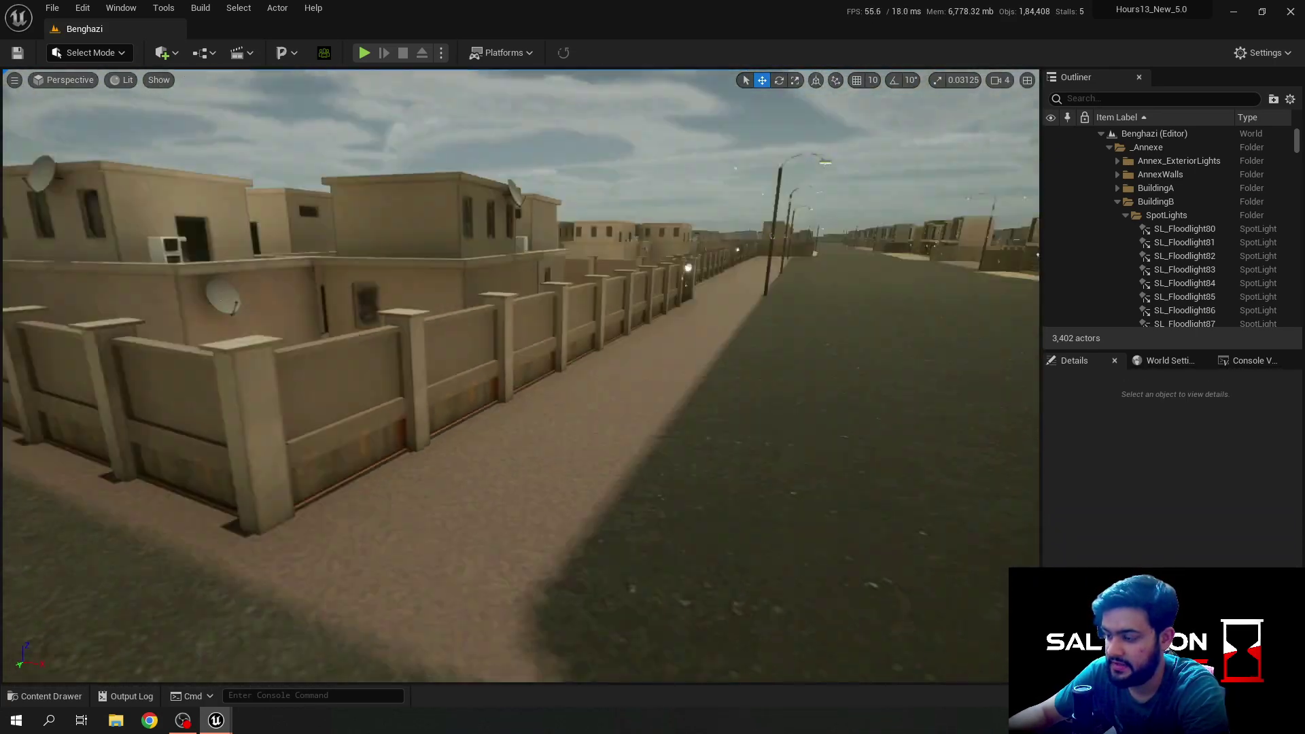
right_drag(521, 375, 537, 238)
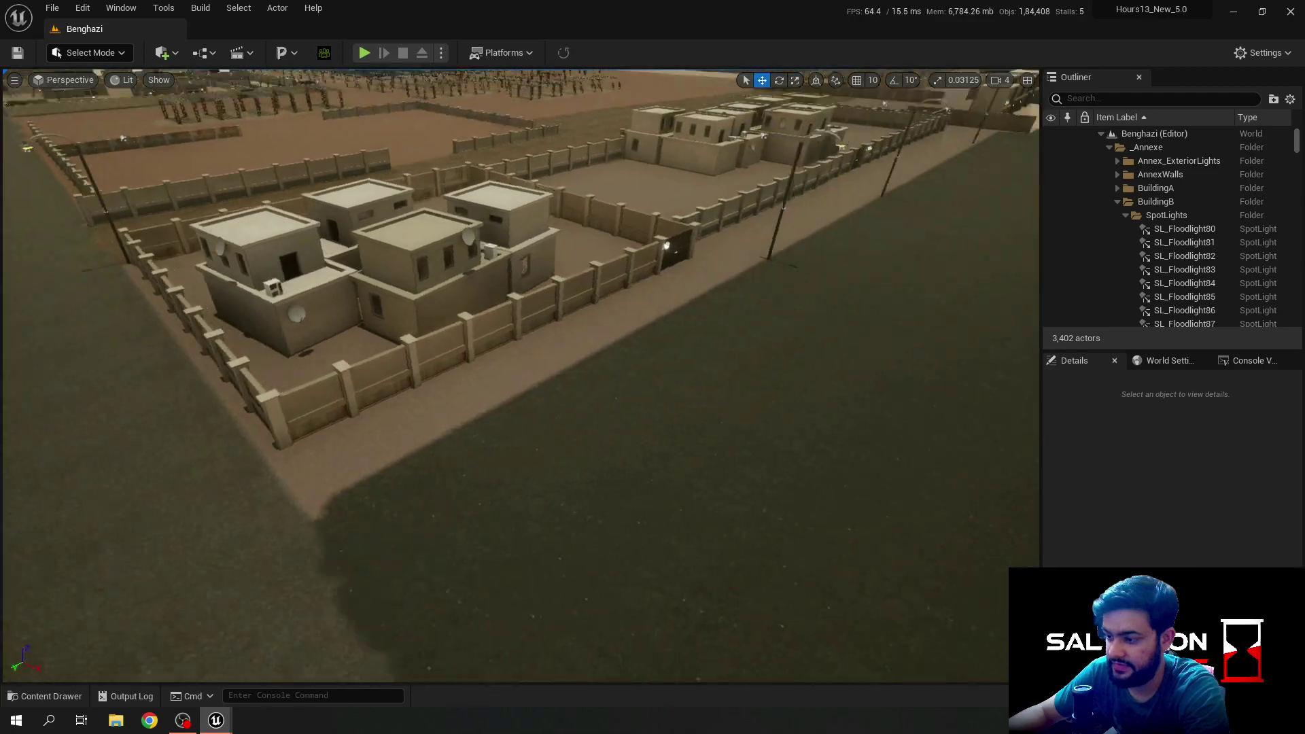
right_drag(479, 319, 605, 405)
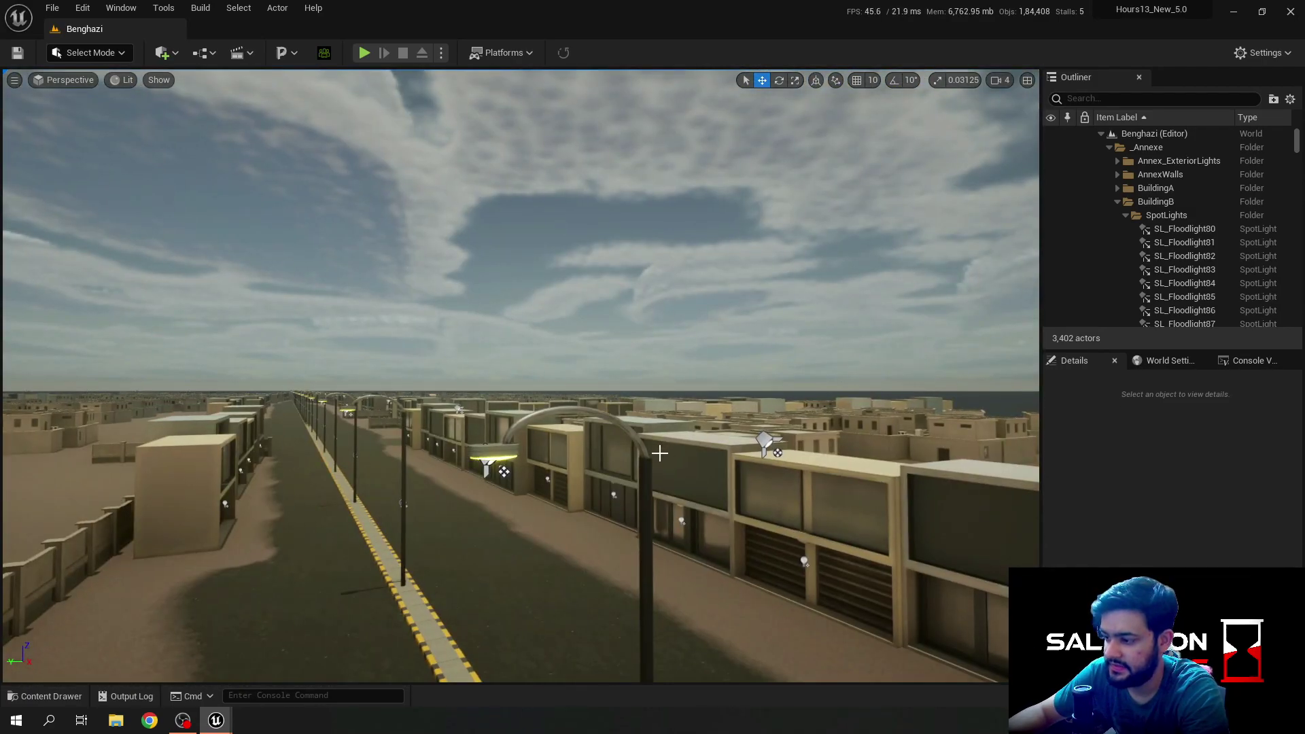
Step: Select a street light beside the main road, locate it in the unlit top view of the map, and clear the selection
click(644, 479)
right_drag(644, 479, 489, 472)
key(alt+j)
scroll(489, 460, down, 10)
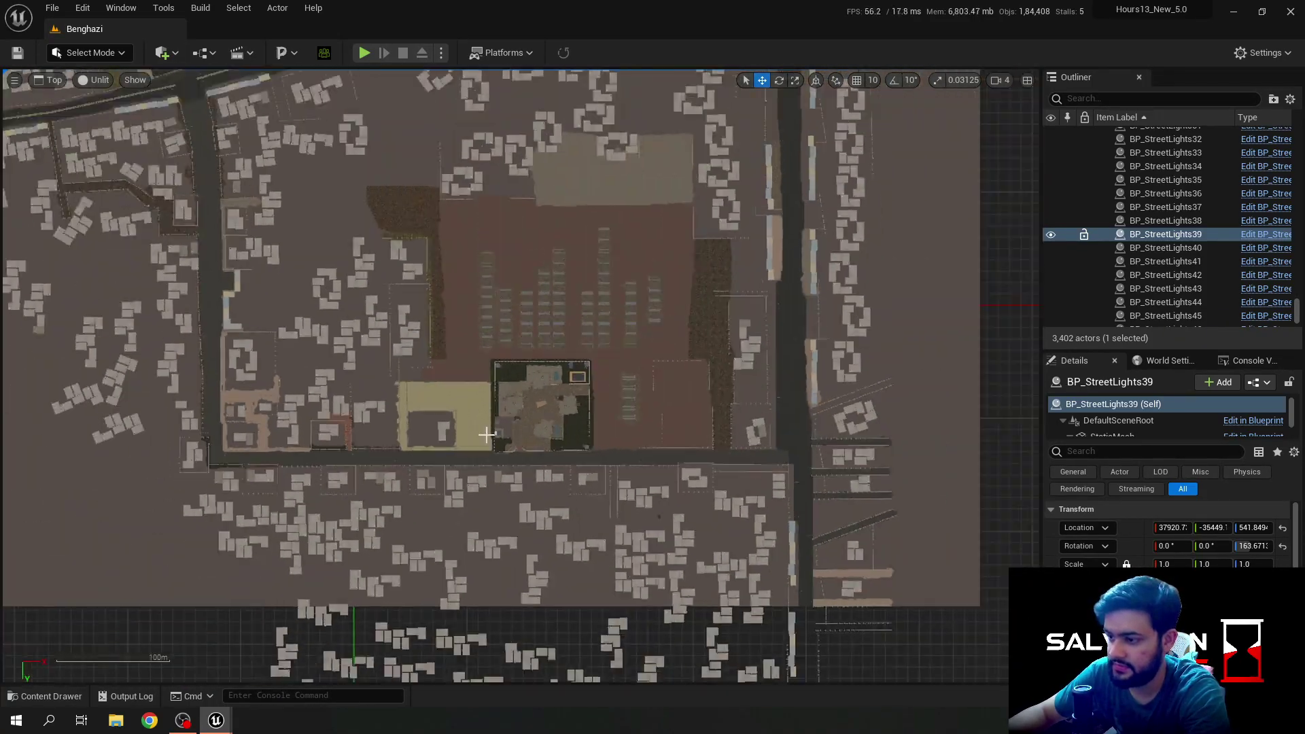
right_drag(426, 292, 485, 473)
scroll(486, 473, down, 1)
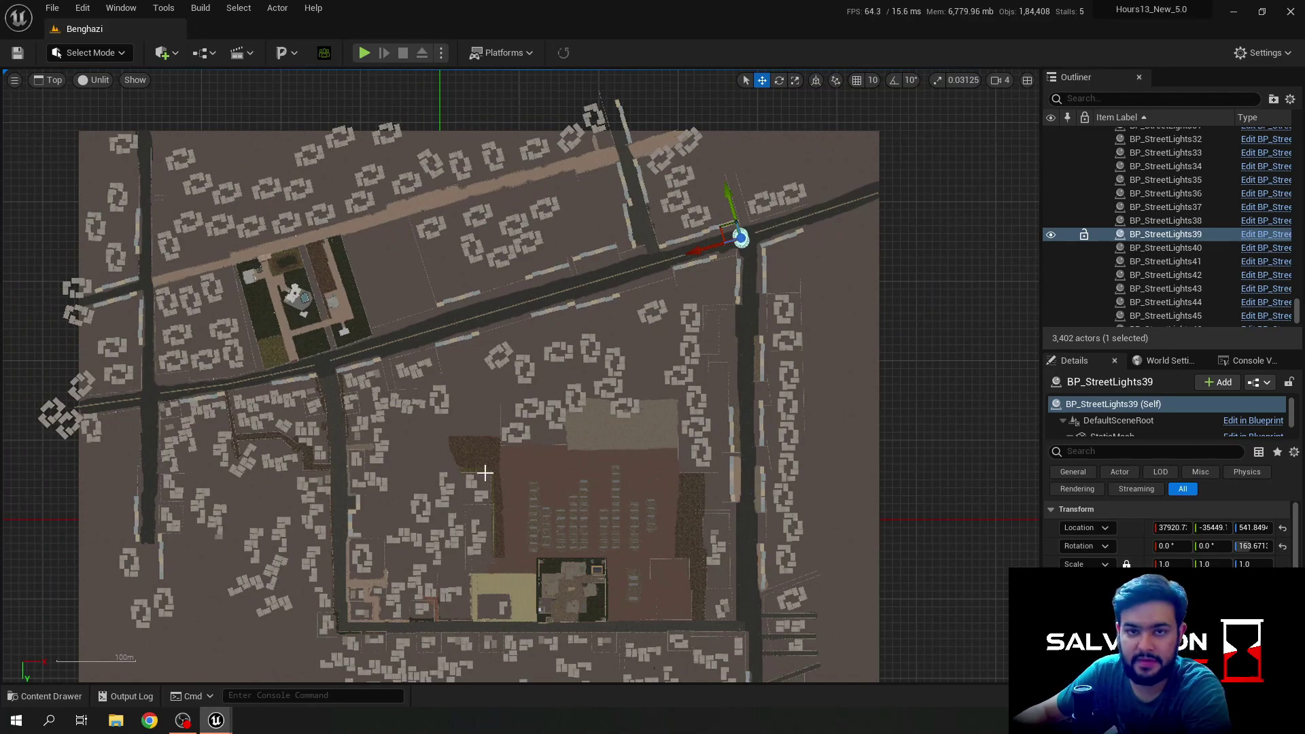
click(916, 199)
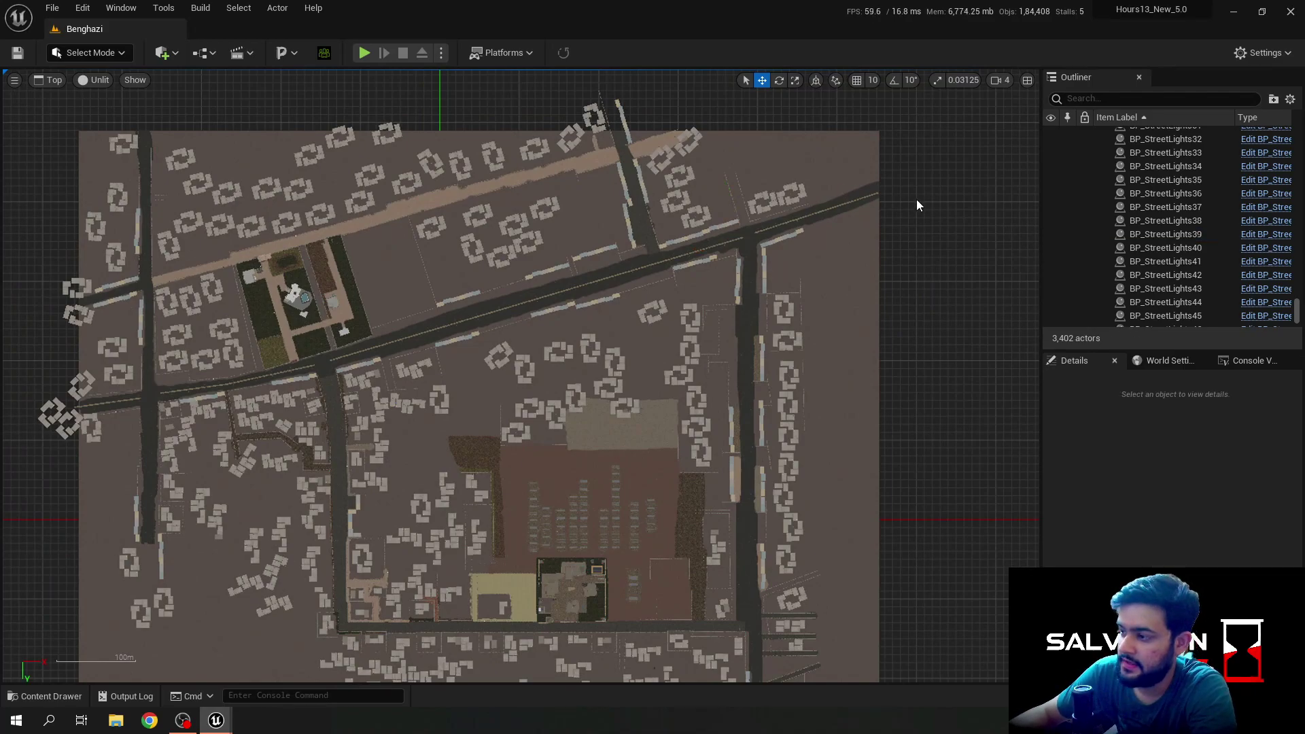
Step: Examine the map layout from above, covering the annex compound, the field of pergola rows, the housing and the connecting roads
scroll(731, 587, up, 1)
right_drag(732, 587, 775, 482)
right_drag(671, 438, 576, 464)
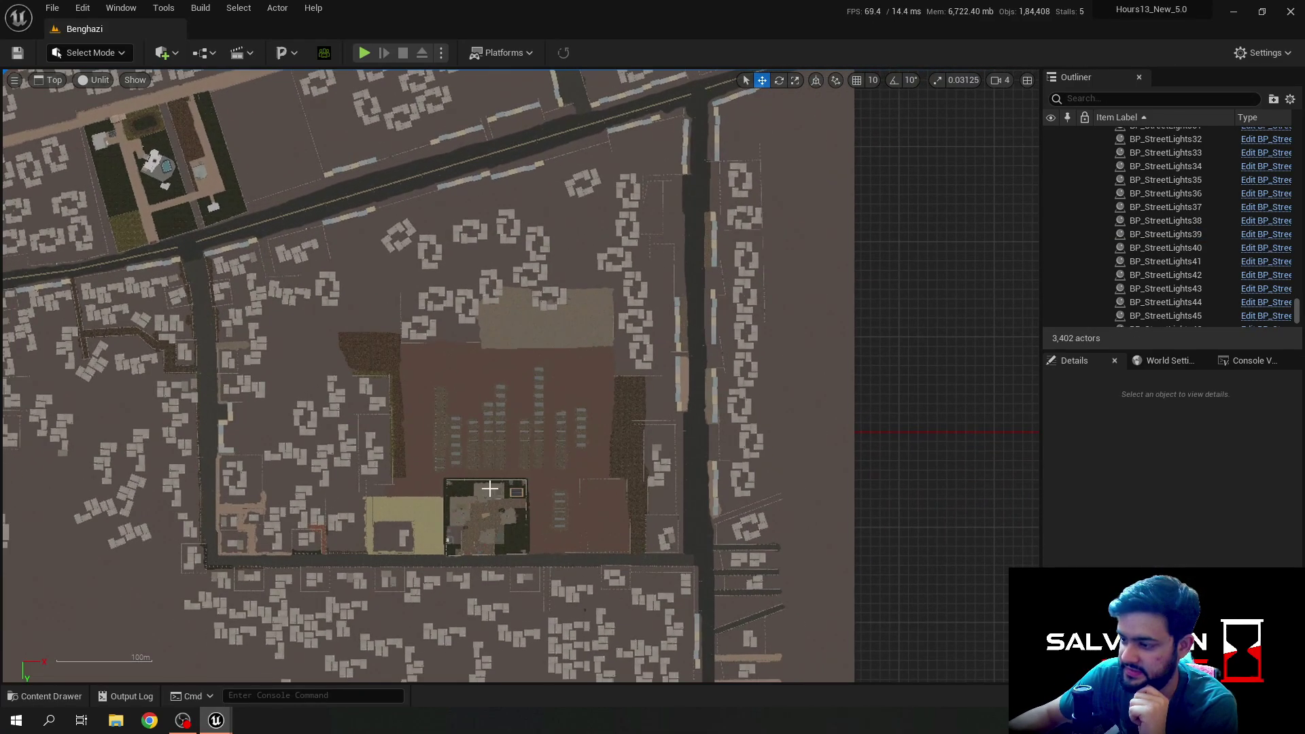
scroll(489, 485, up, 5)
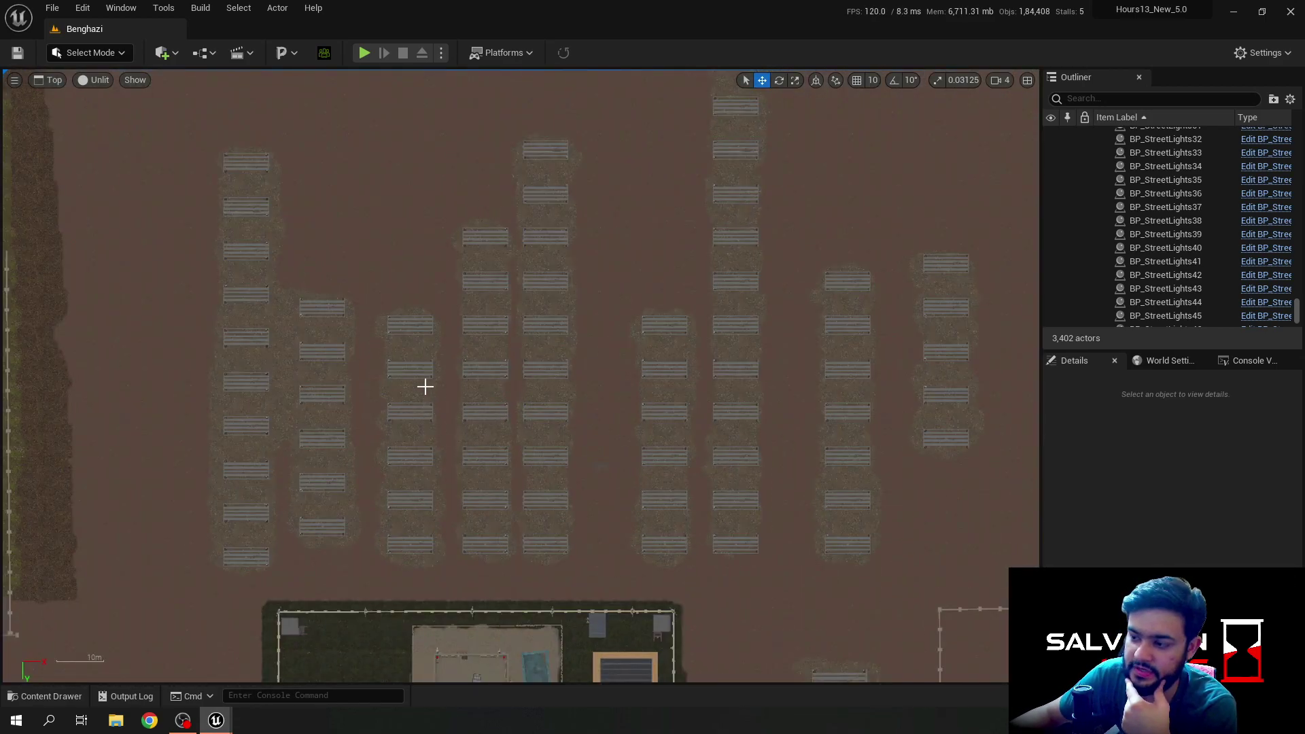
scroll(425, 386, up, 1)
scroll(408, 381, down, 4)
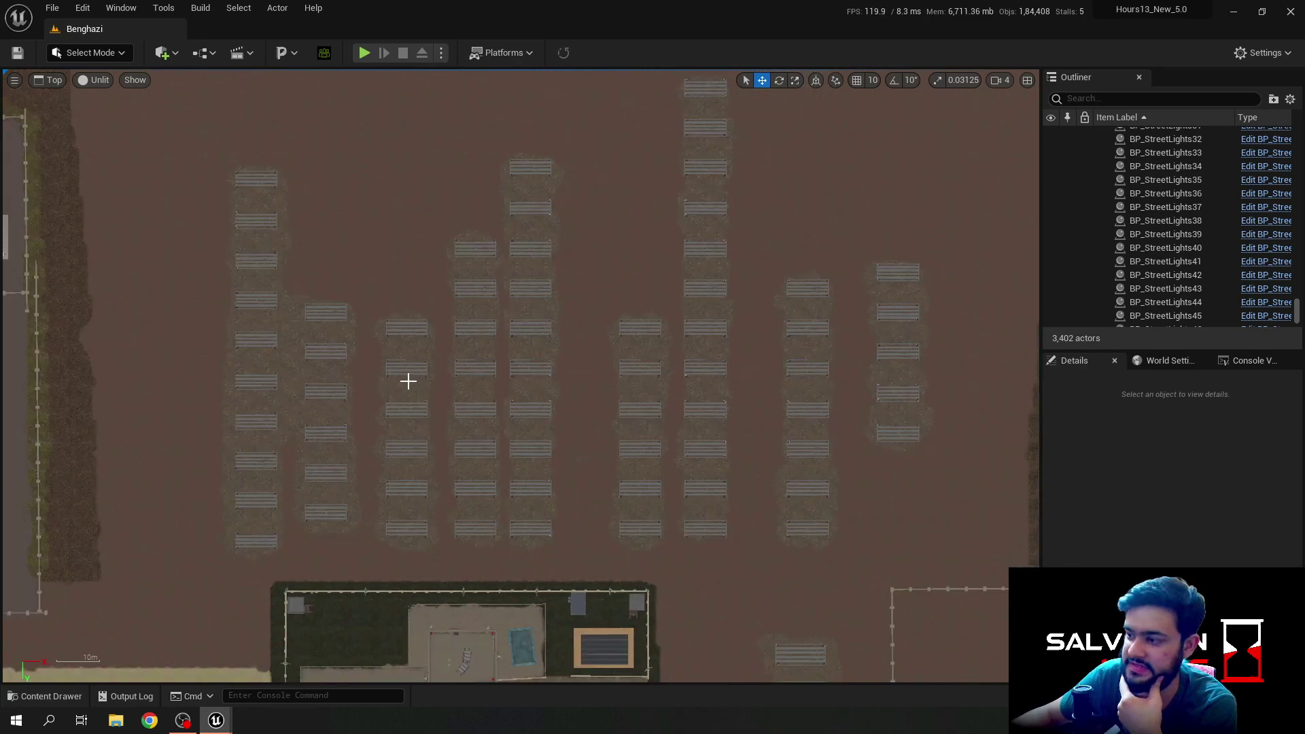
right_drag(555, 396, 586, 438)
right_drag(521, 384, 534, 180)
scroll(534, 204, down, 5)
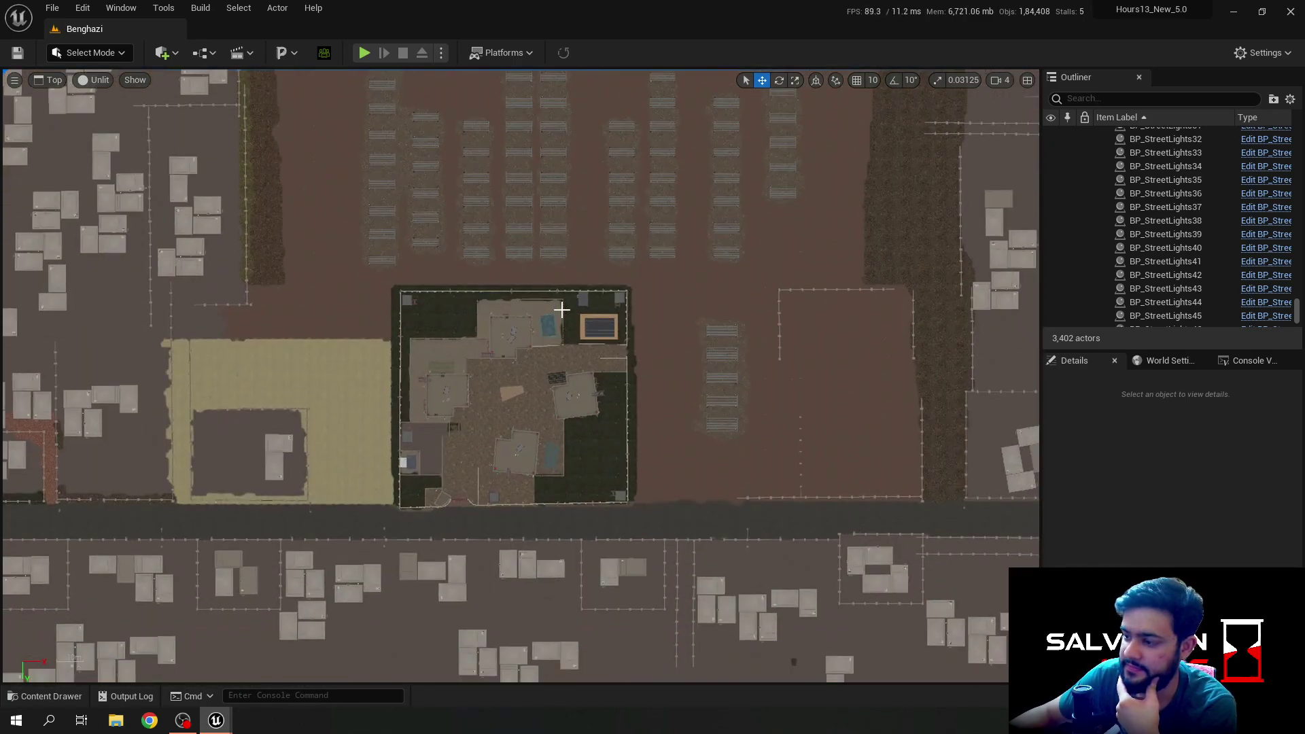
scroll(554, 319, up, 2)
scroll(448, 380, up, 2)
right_drag(432, 433, 549, 358)
right_drag(302, 304, 390, 368)
scroll(390, 368, down, 5)
scroll(554, 457, down, 2)
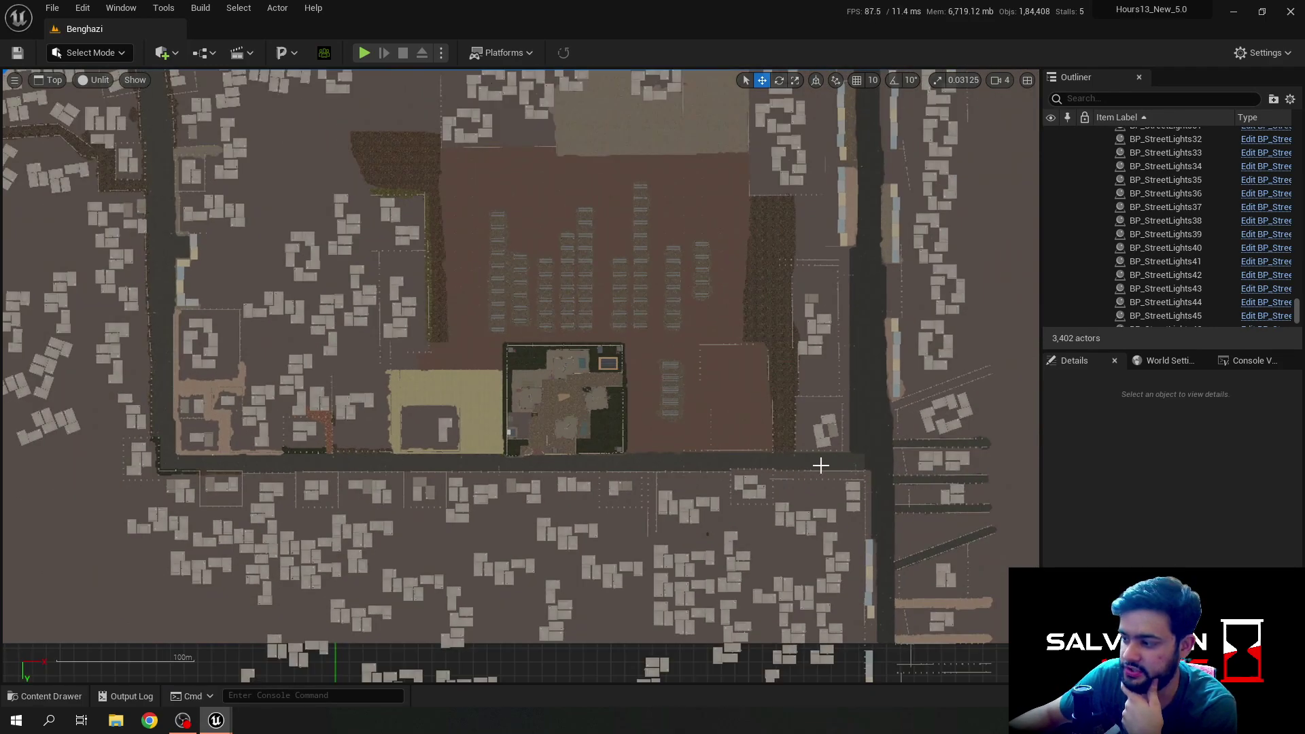
right_drag(181, 392, 364, 616)
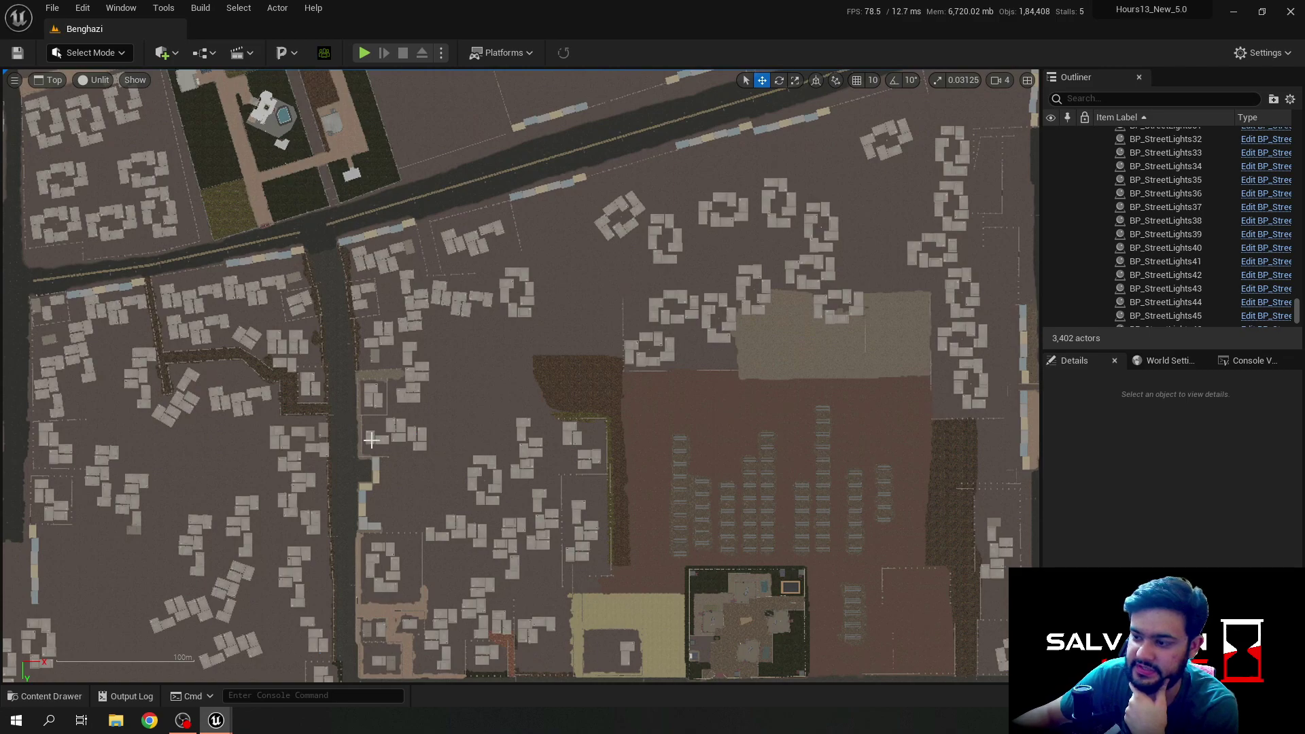
scroll(316, 307, down, 2)
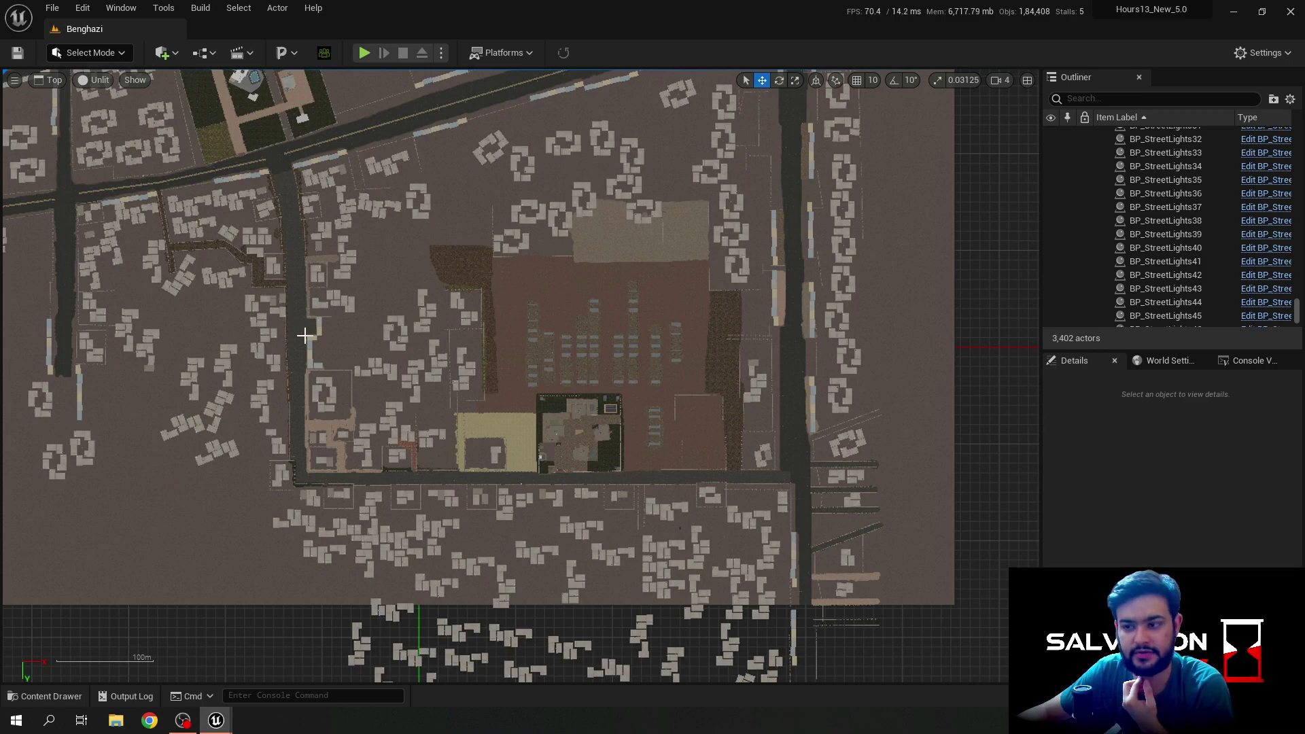
right_drag(301, 337, 333, 417)
Step: Return to the perspective view and look over the annex compound's rooftops and floodlights from the saved camera position
key(alt+g)
key(1)
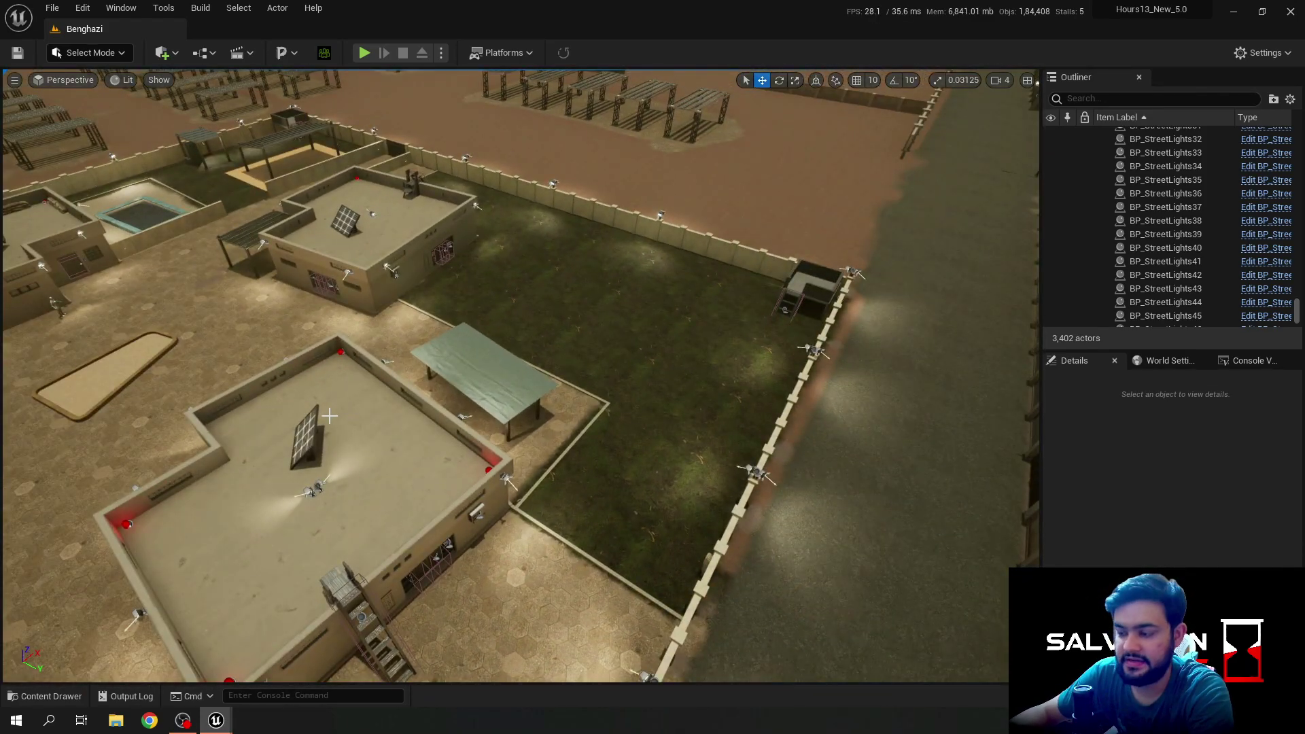
right_drag(413, 431, 443, 422)
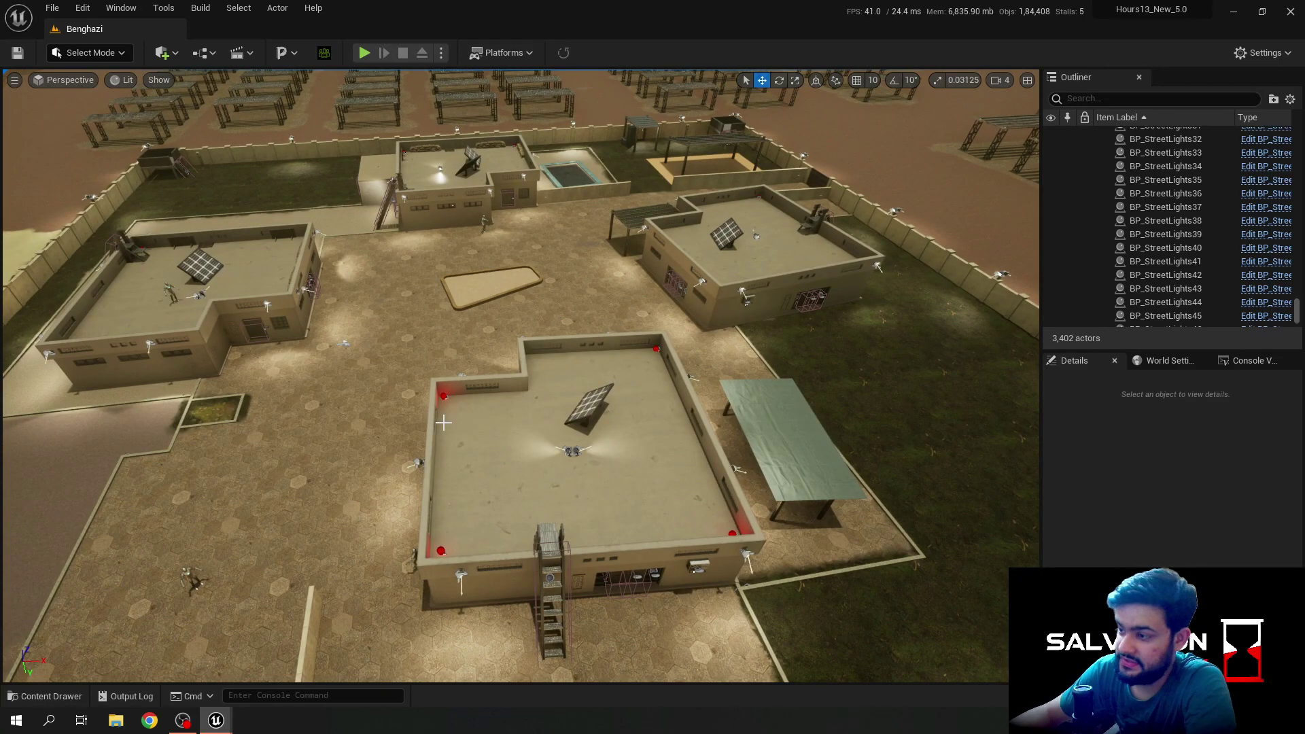
key(1)
right_drag(443, 422, 443, 422)
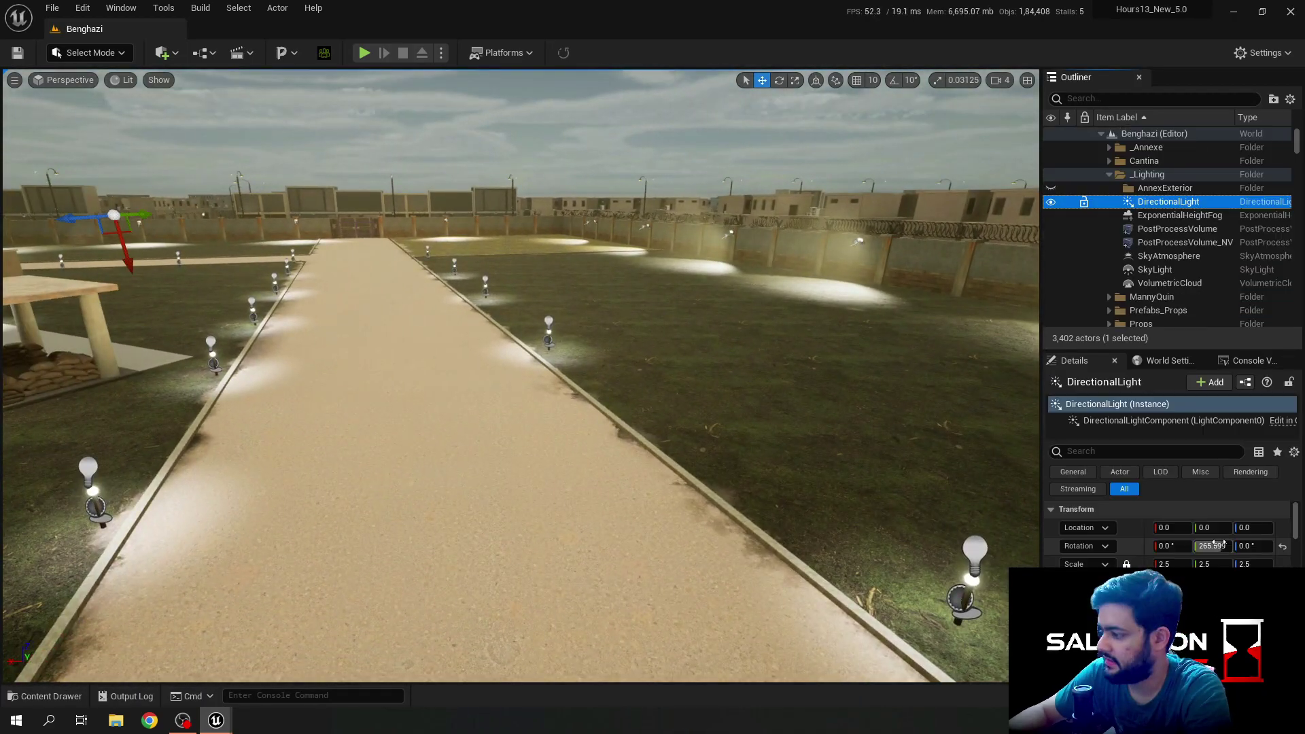
Step: Set the DirectionalLight's Y rotation (pitch) to 182° for night lighting and deselect the light
click(1213, 546)
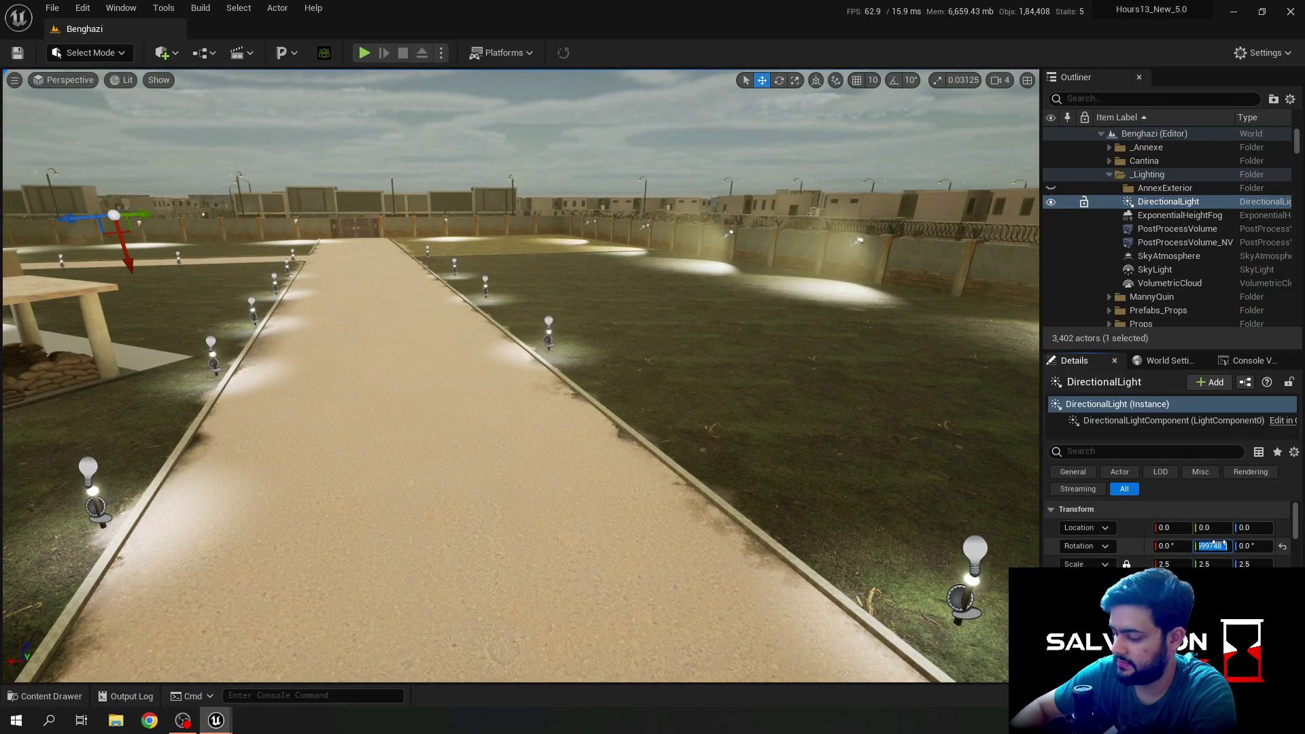
key(Return)
right_drag(661, 349, 661, 349)
right_drag(623, 152, 624, 152)
click(623, 151)
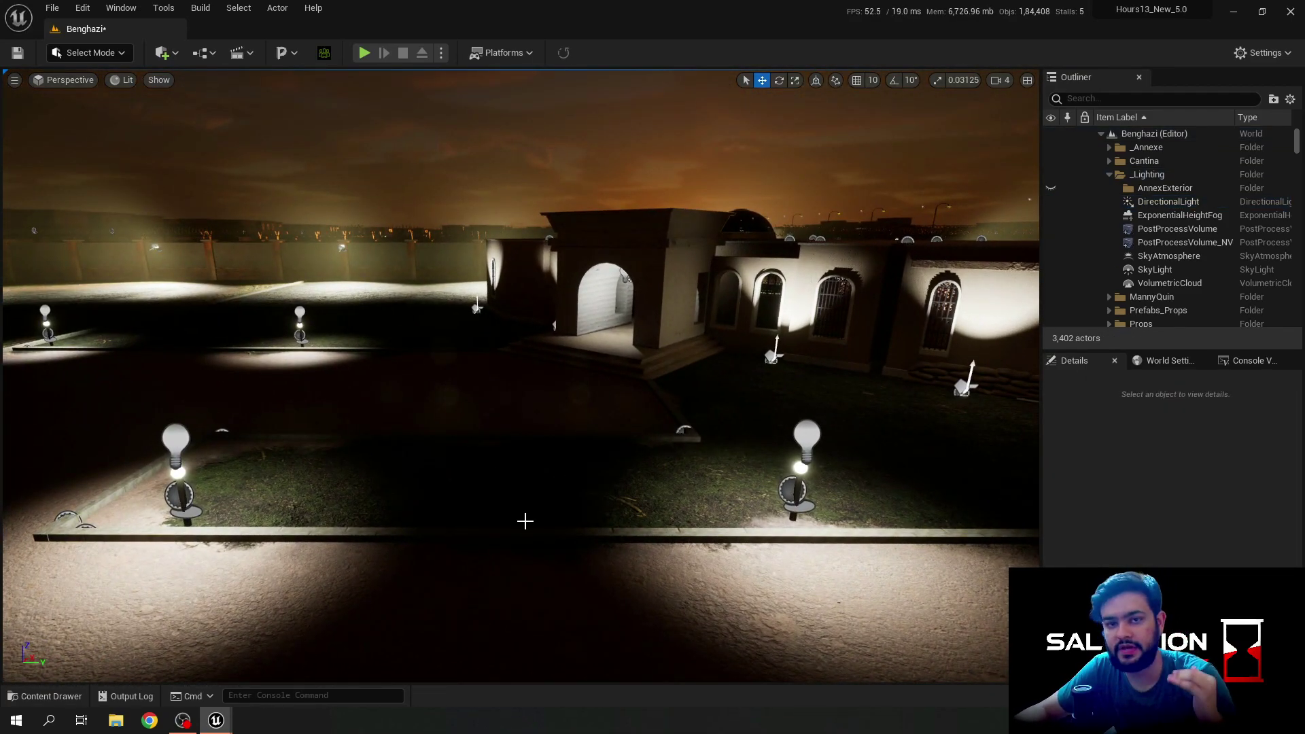
Step: Inspect the villa compound's night lighting around the pool, the building entrance and the floodlit perimeter wall
right_drag(525, 520, 524, 521)
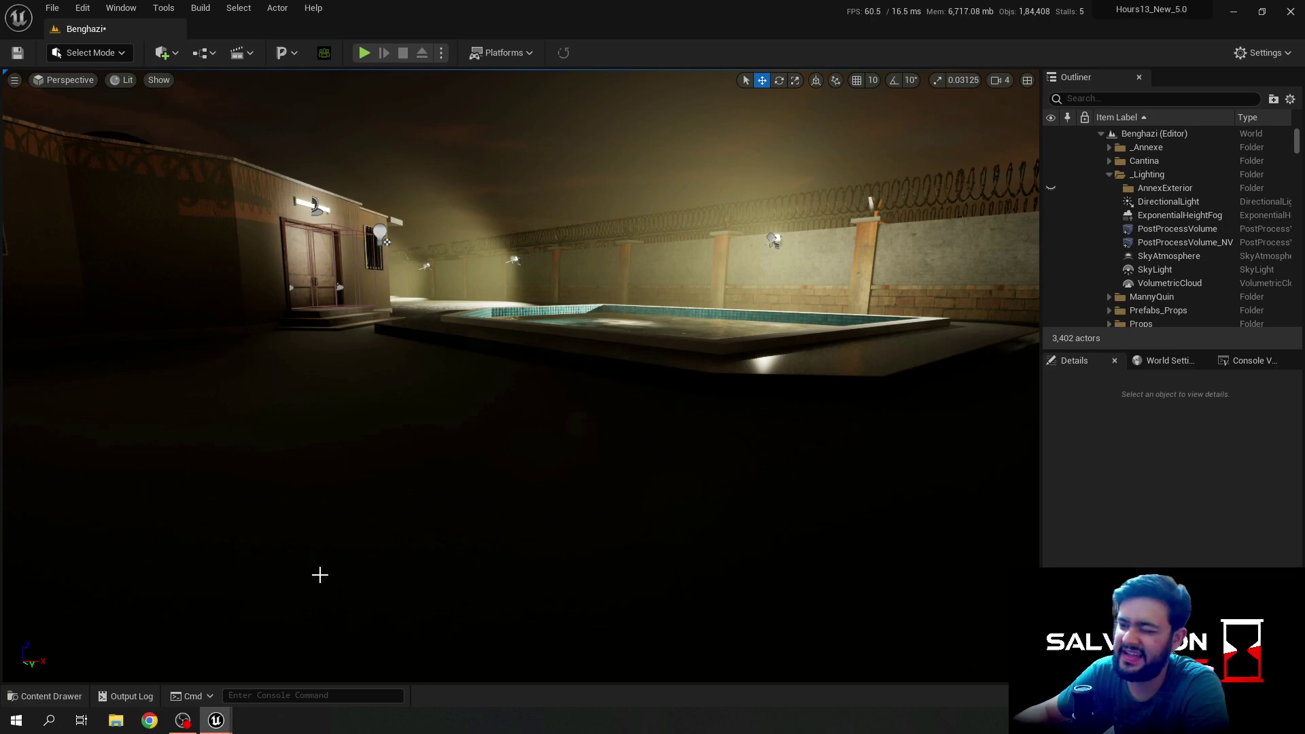
right_drag(320, 575, 319, 575)
right_drag(494, 415, 493, 415)
right_drag(230, 446, 230, 446)
right_drag(446, 467, 505, 439)
right_drag(477, 351, 523, 312)
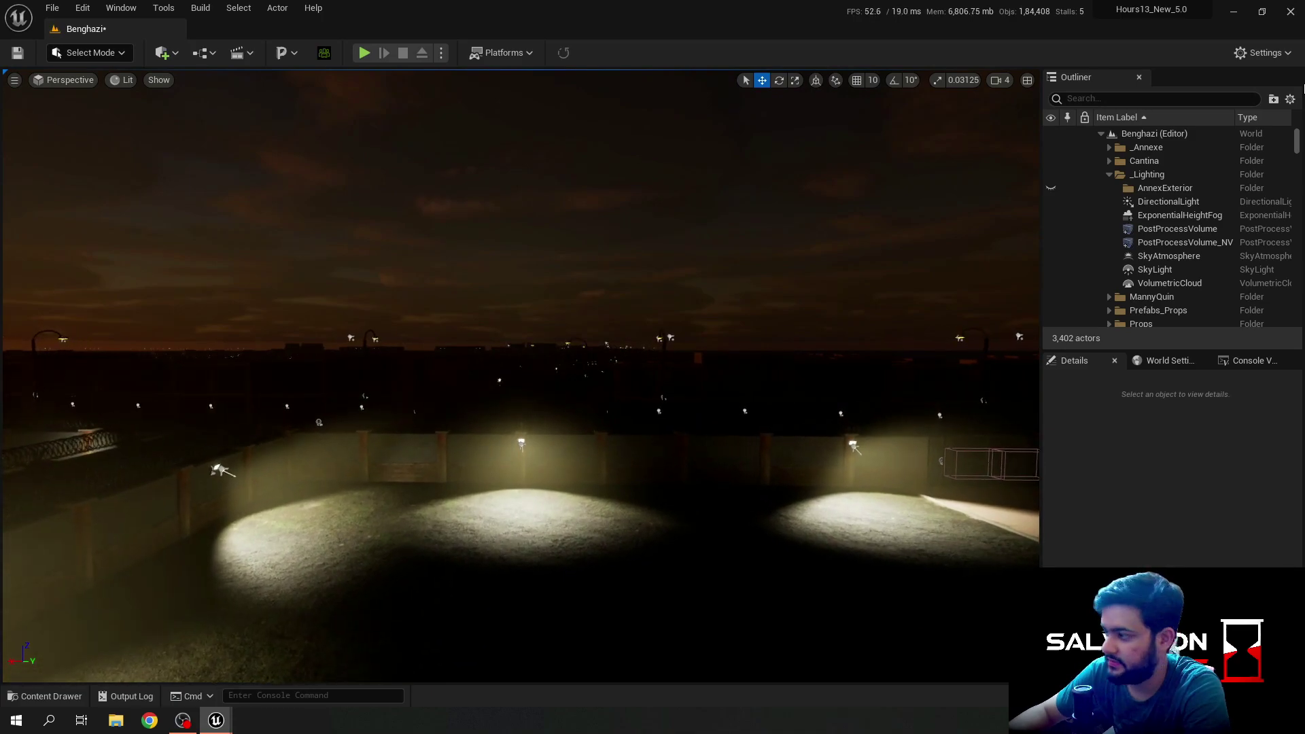
Step: Change the DirectionalLight's Y rotation (pitch) back to a daytime angle and deselect the light
click(1168, 202)
click(1207, 546)
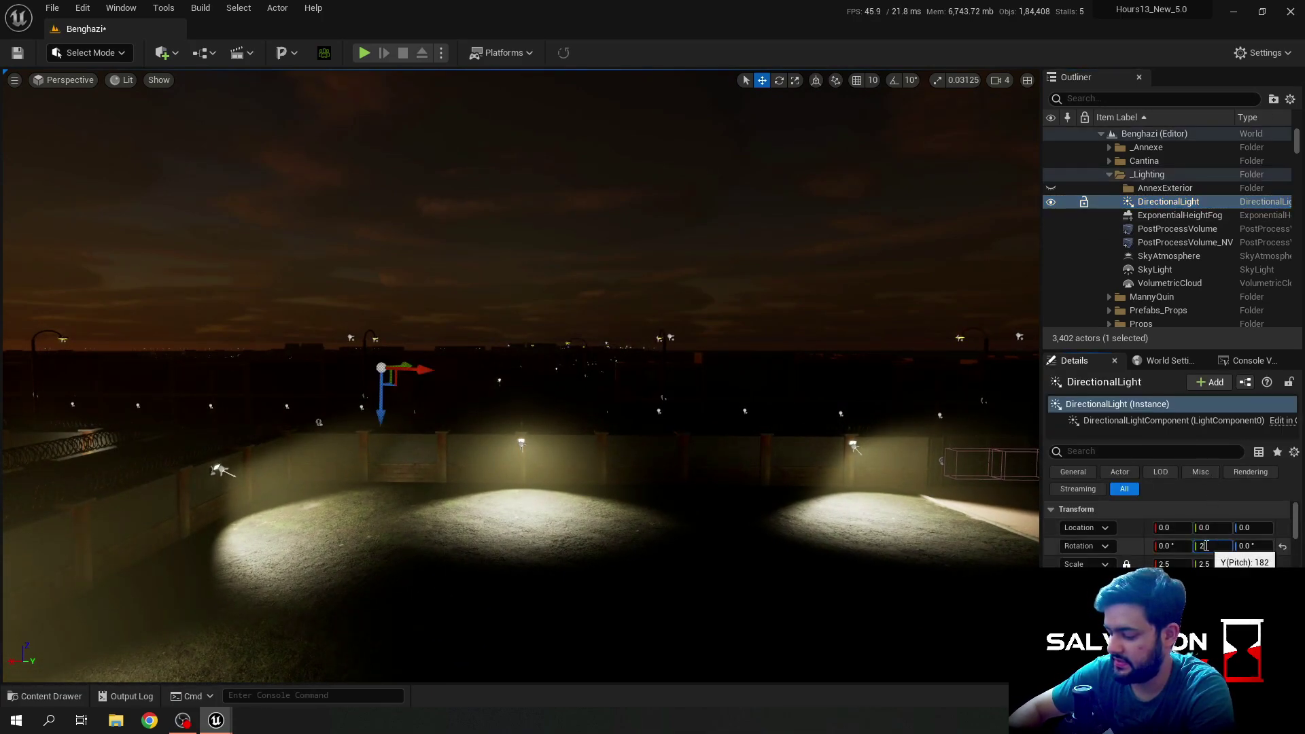
key(Return)
click(577, 299)
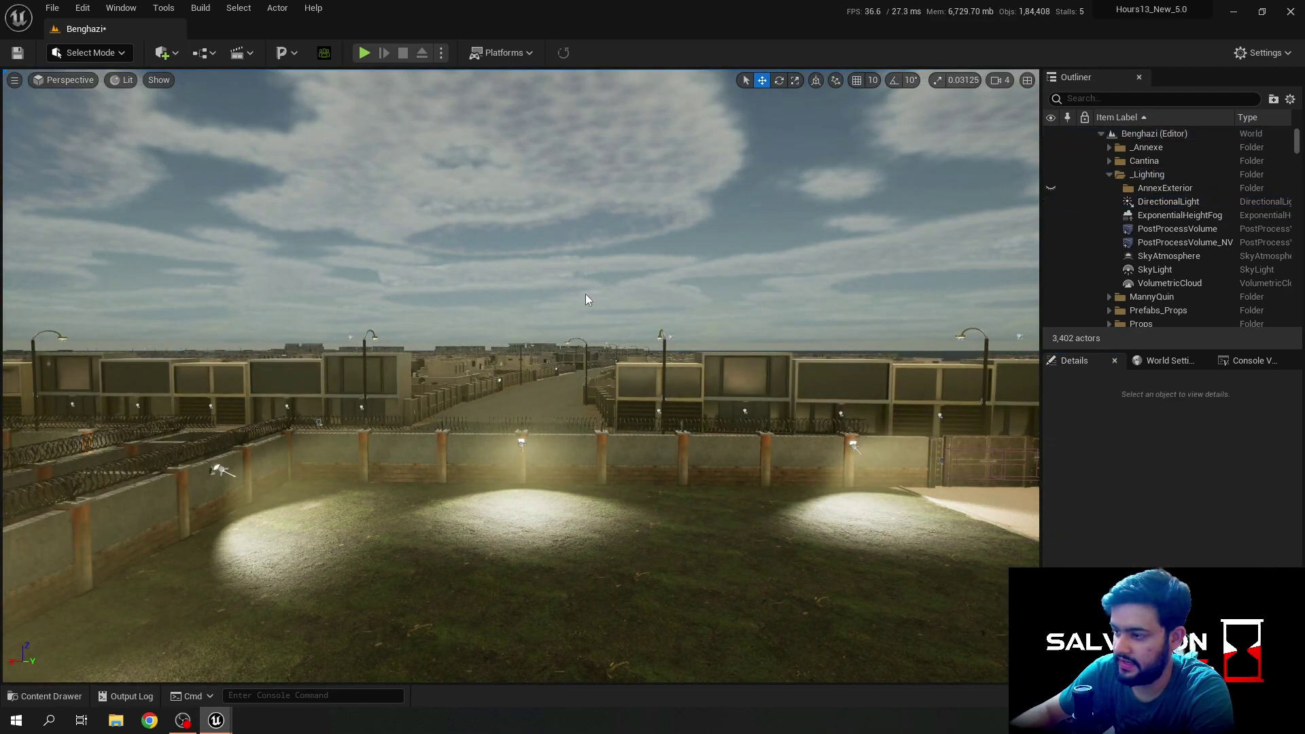
Step: Inspect the two-storey shopfronts along the main road and the exterior of a flat-roofed house in daylight
right_drag(577, 299, 656, 319)
key(w)
key(a)
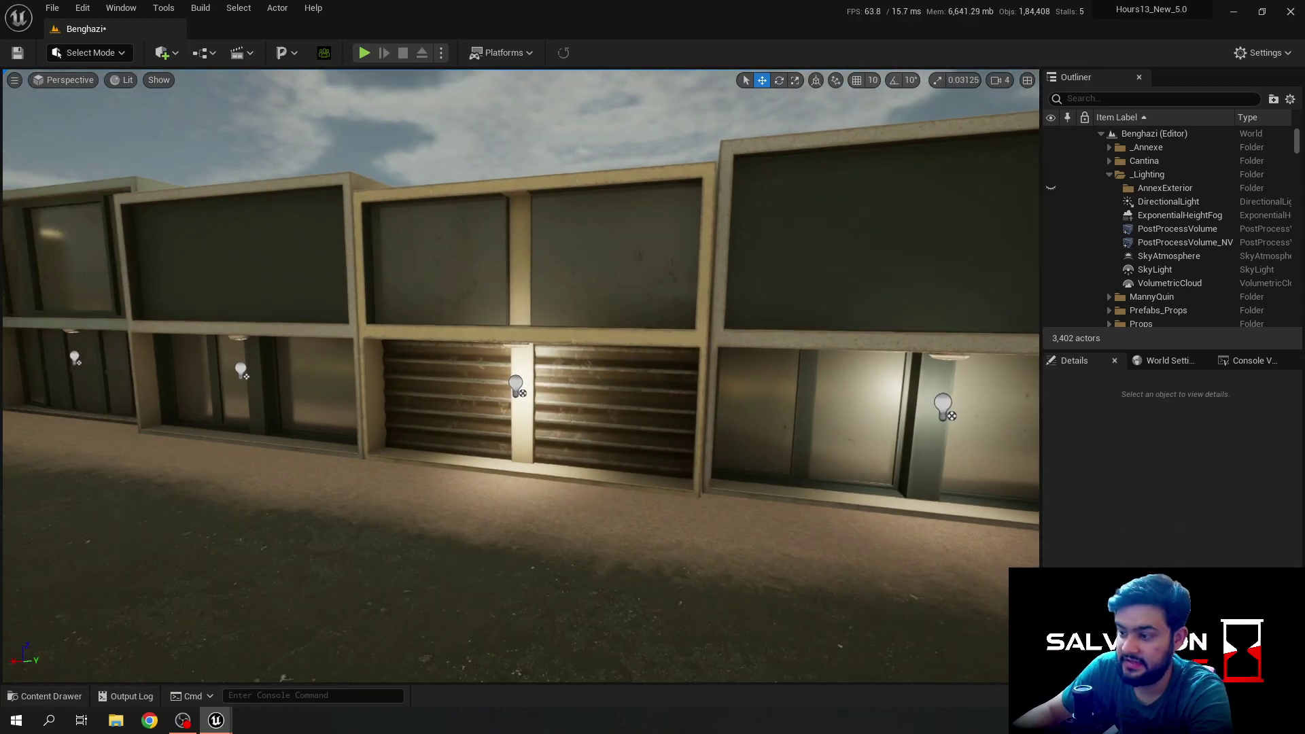
key(w)
right_drag(521, 375, 476, 430)
key(s)
key(d)
key(w)
key(d)
key(s)
key(d)
key(d)
key(w)
key(a)
key(w)
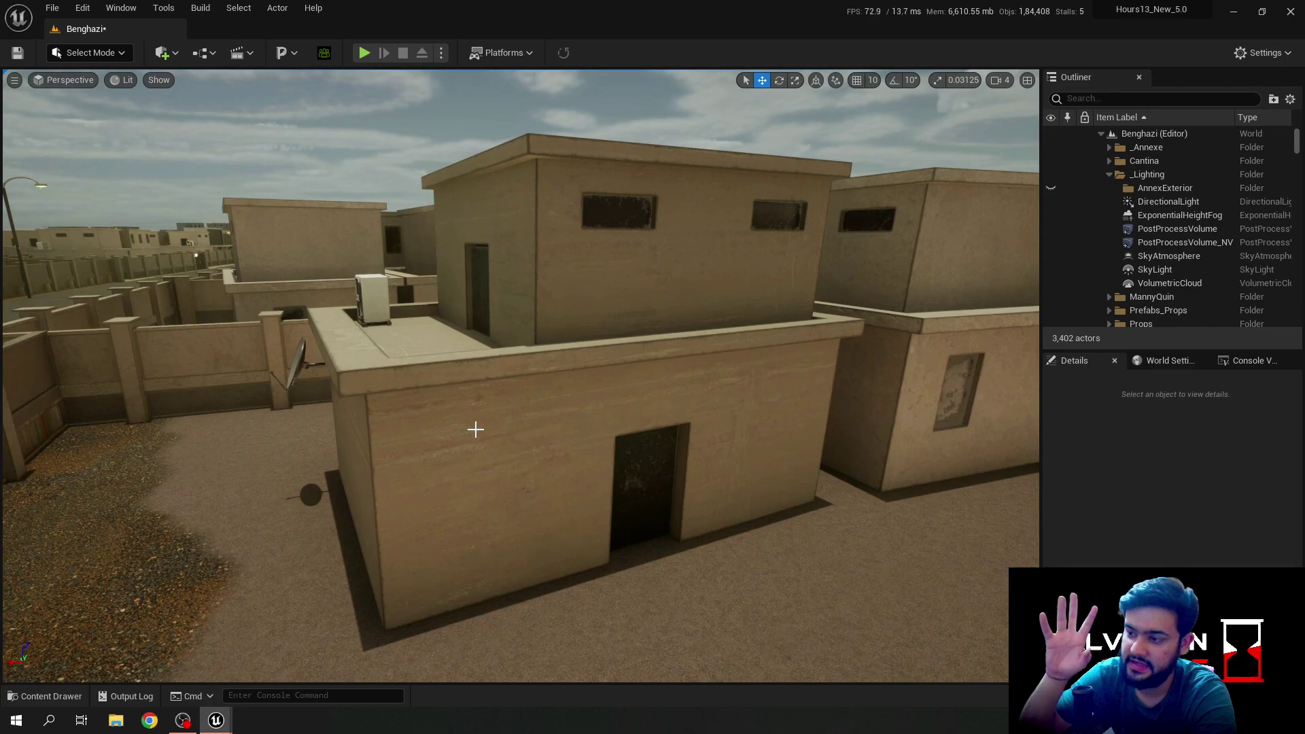
key(a)
right_drag(383, 447, 544, 369)
key(d)
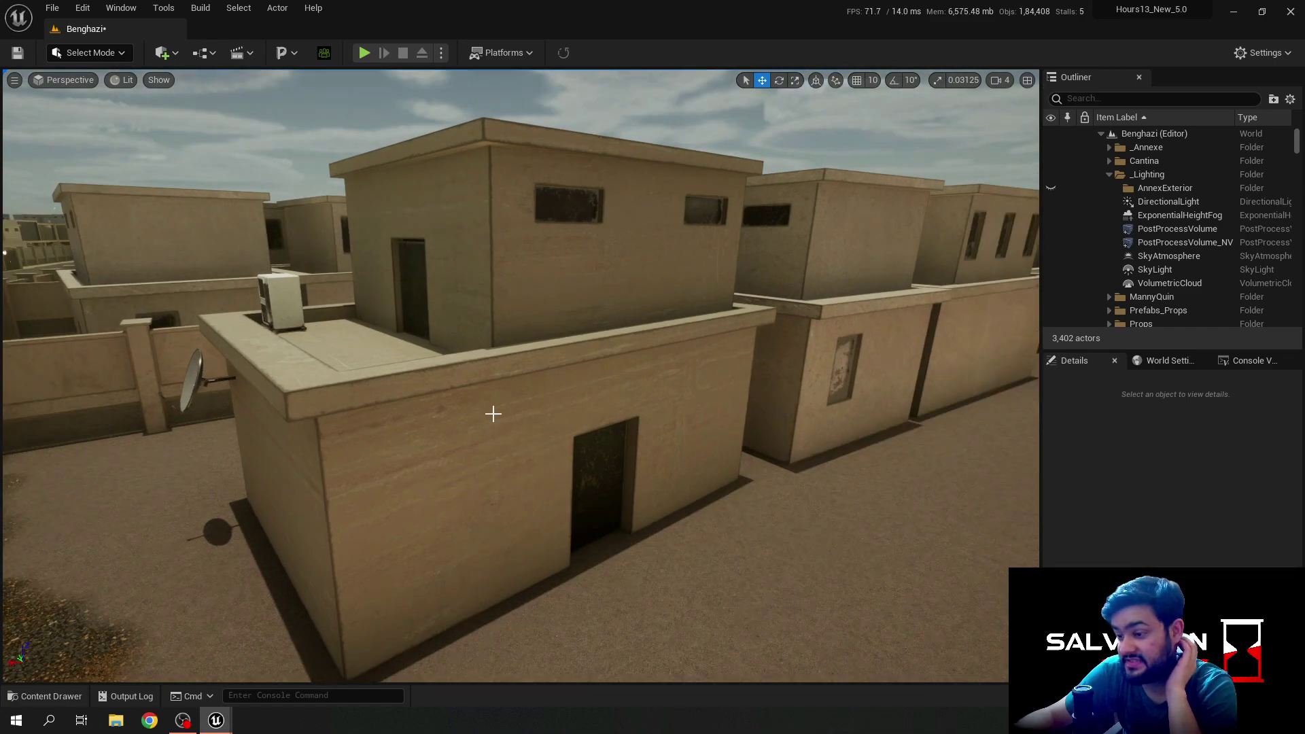
right_drag(515, 284, 486, 289)
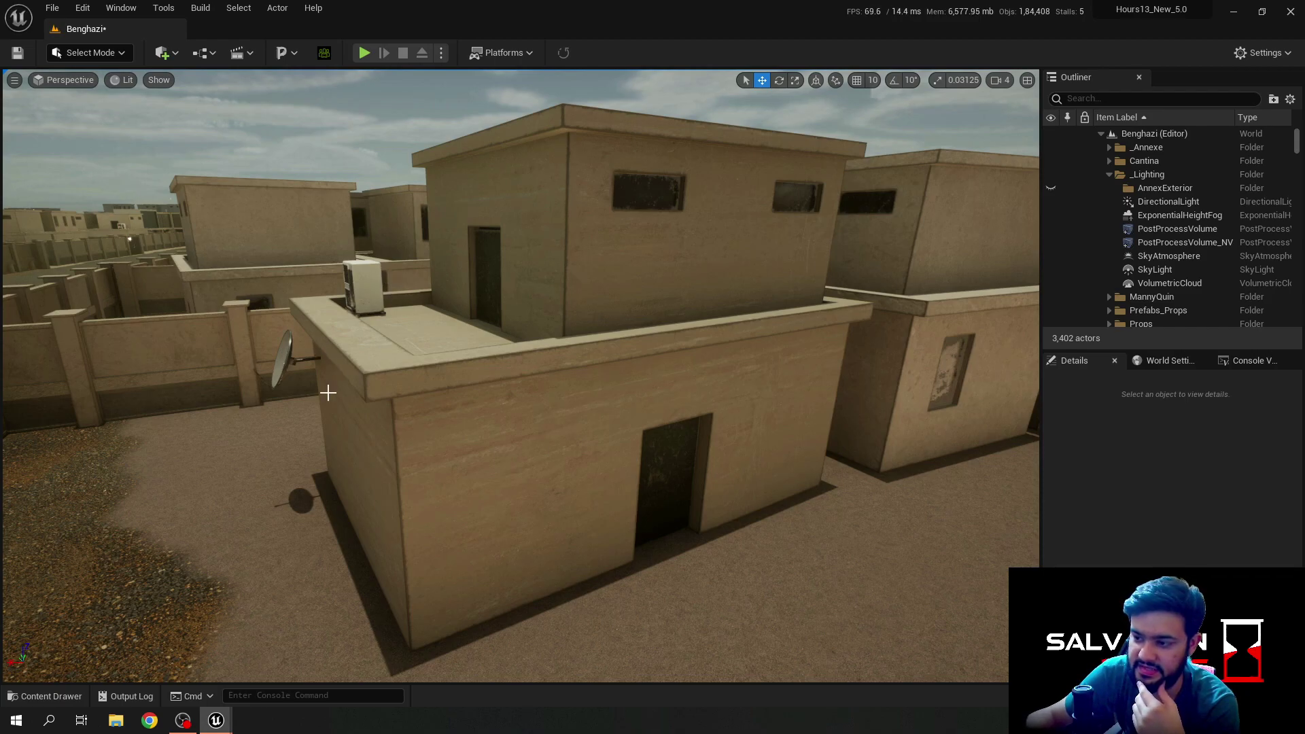
Step: Look over the annex compound from above the guardhouse and perimeter wall at the entrance
right_drag(537, 430, 24, 425)
right_drag(327, 422, 381, 382)
right_drag(654, 224, 689, 267)
key(w)
right_drag(659, 503, 494, 368)
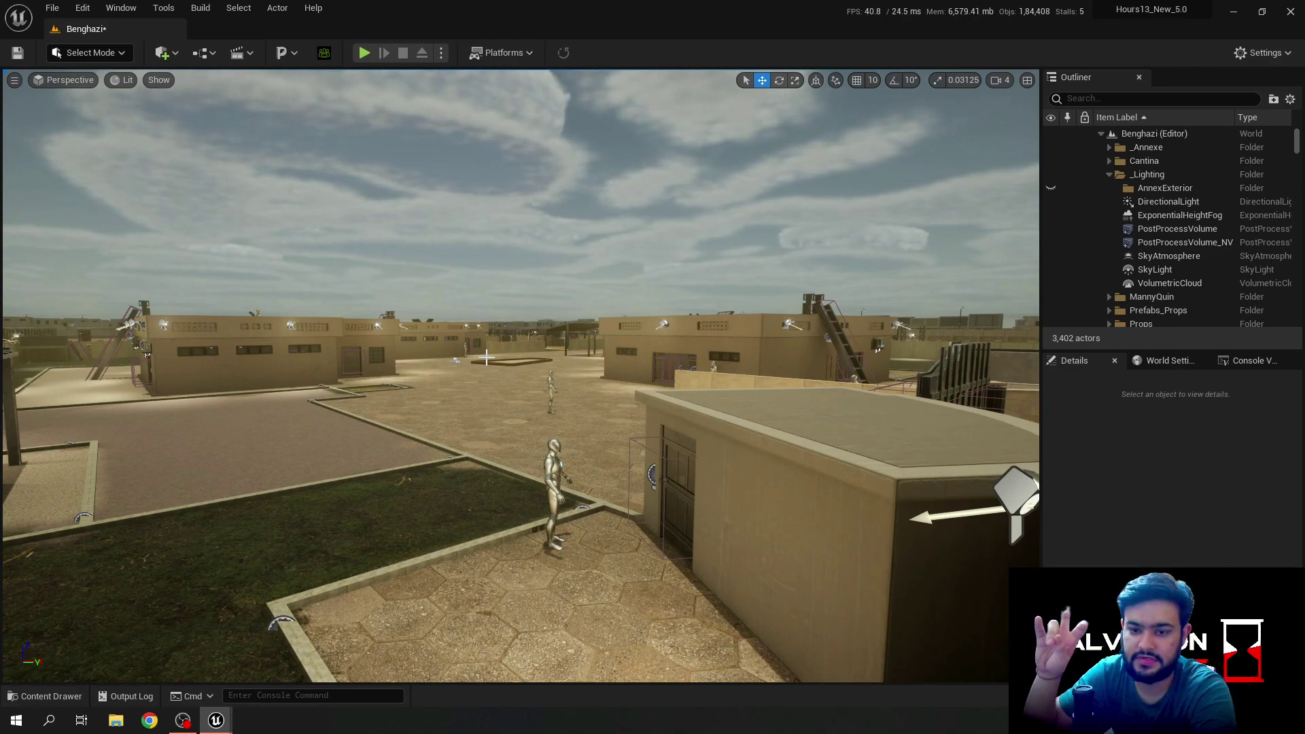
right_drag(448, 387, 448, 386)
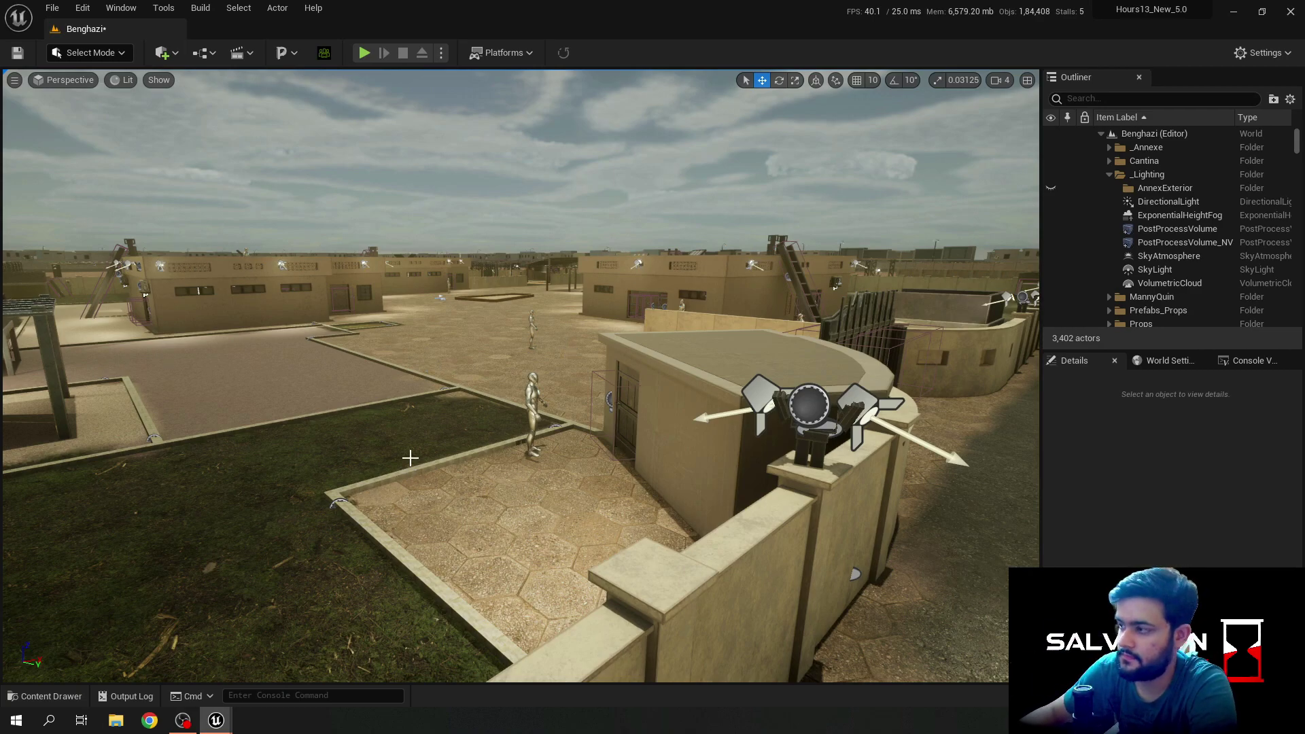
Step: Start a play-test of the level, aim through the rifle's red dot sight and move through the annex courtyard
key(alt+p)
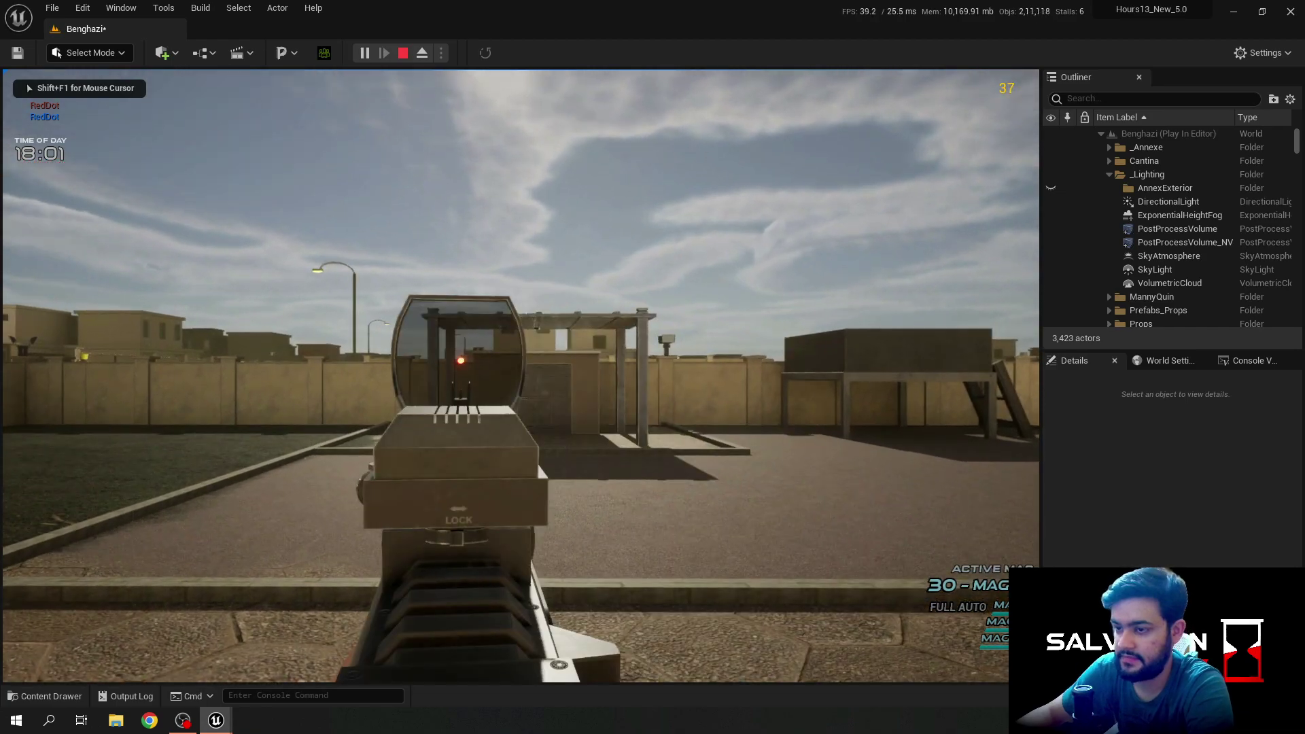
right_click(521, 376)
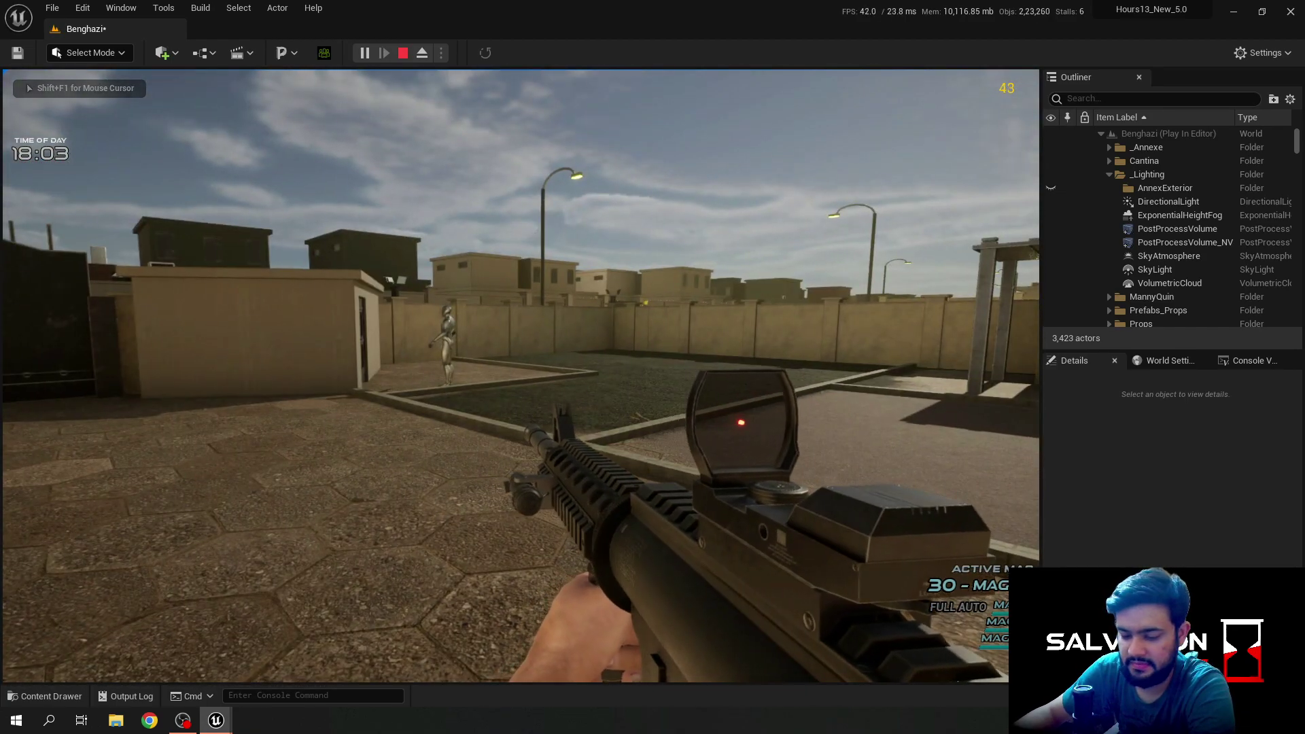
key(w)
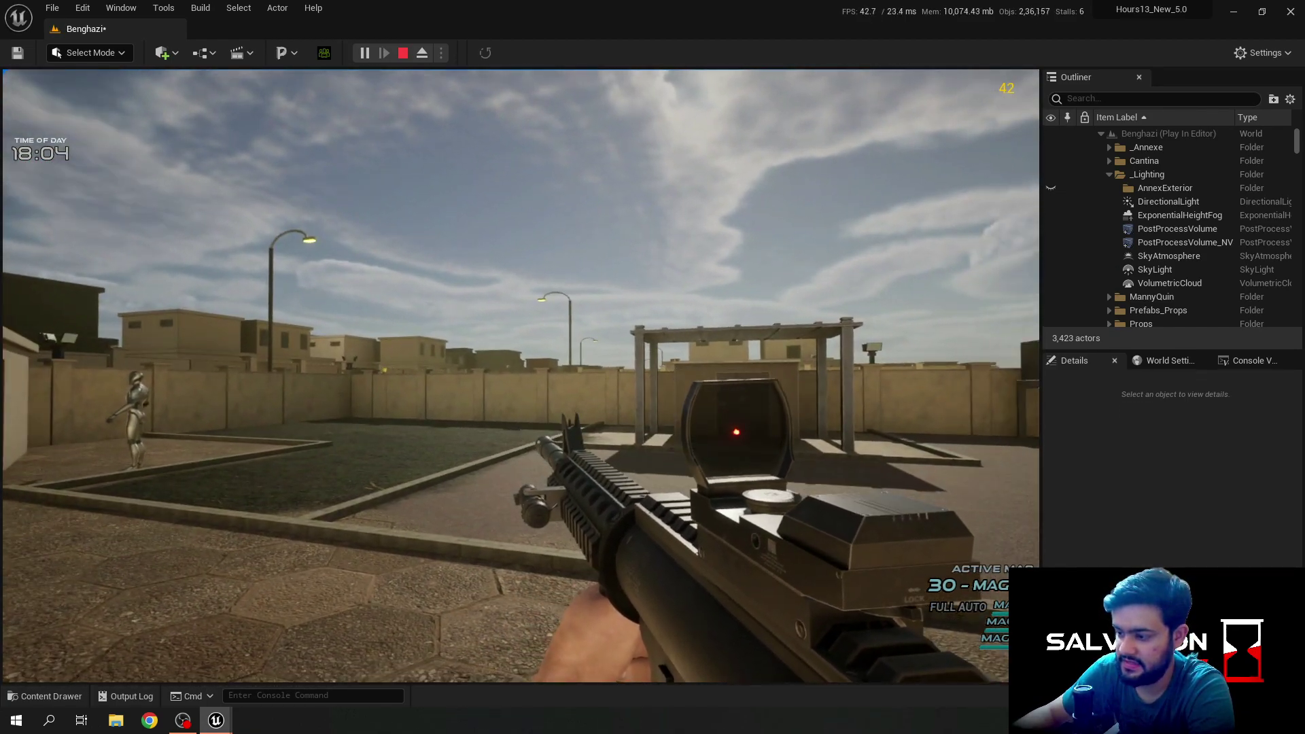
key(Tab)
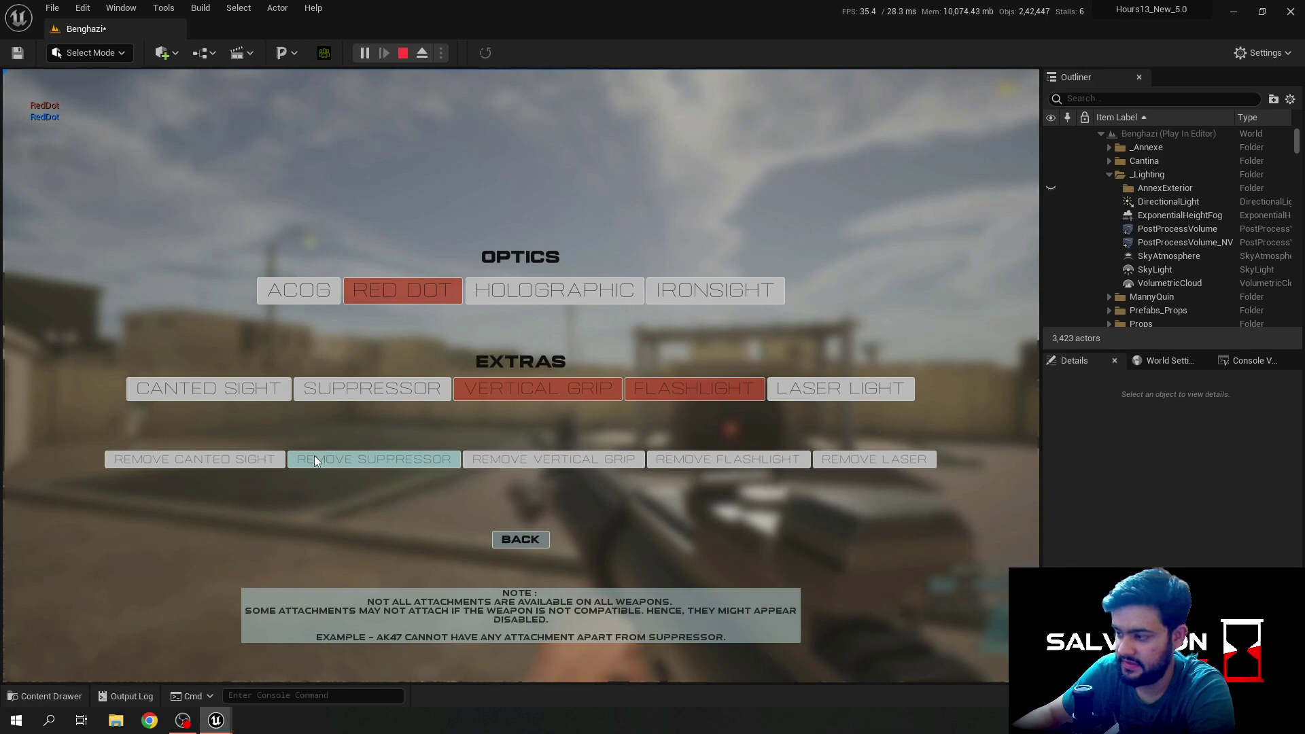
click(812, 394)
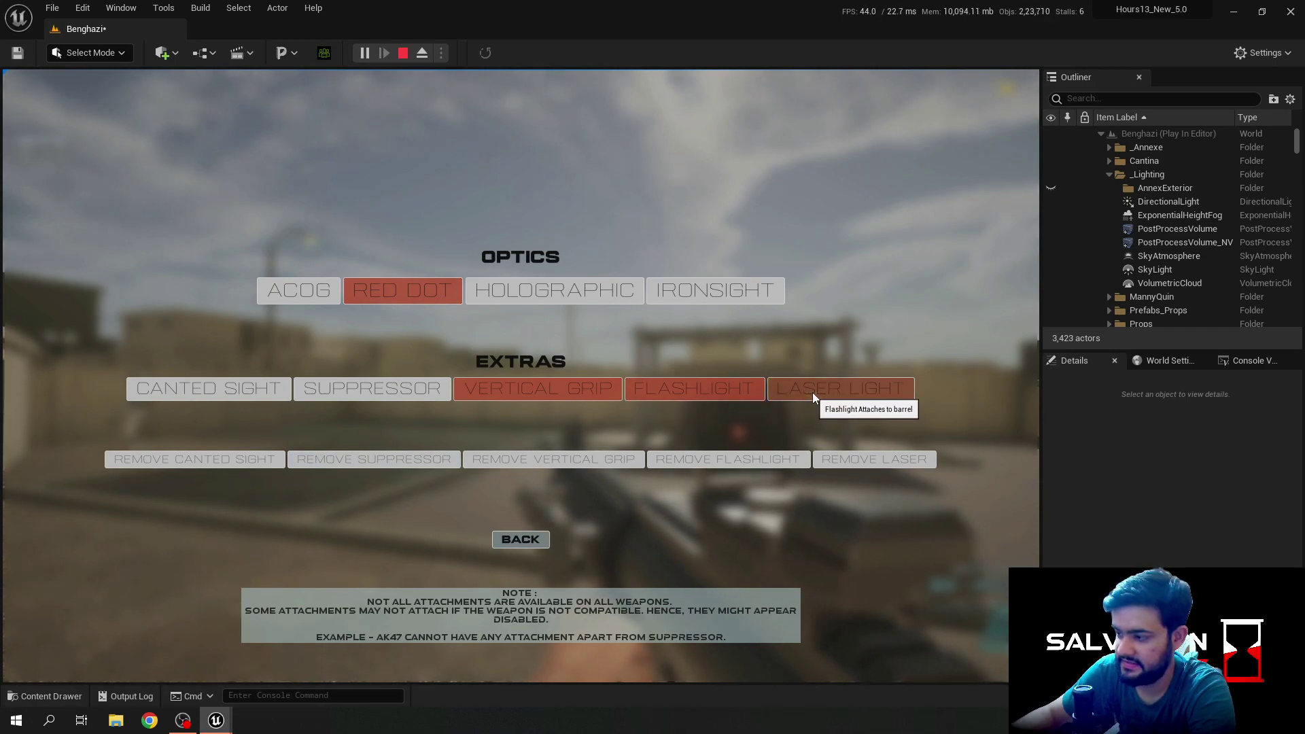
click(846, 461)
click(515, 541)
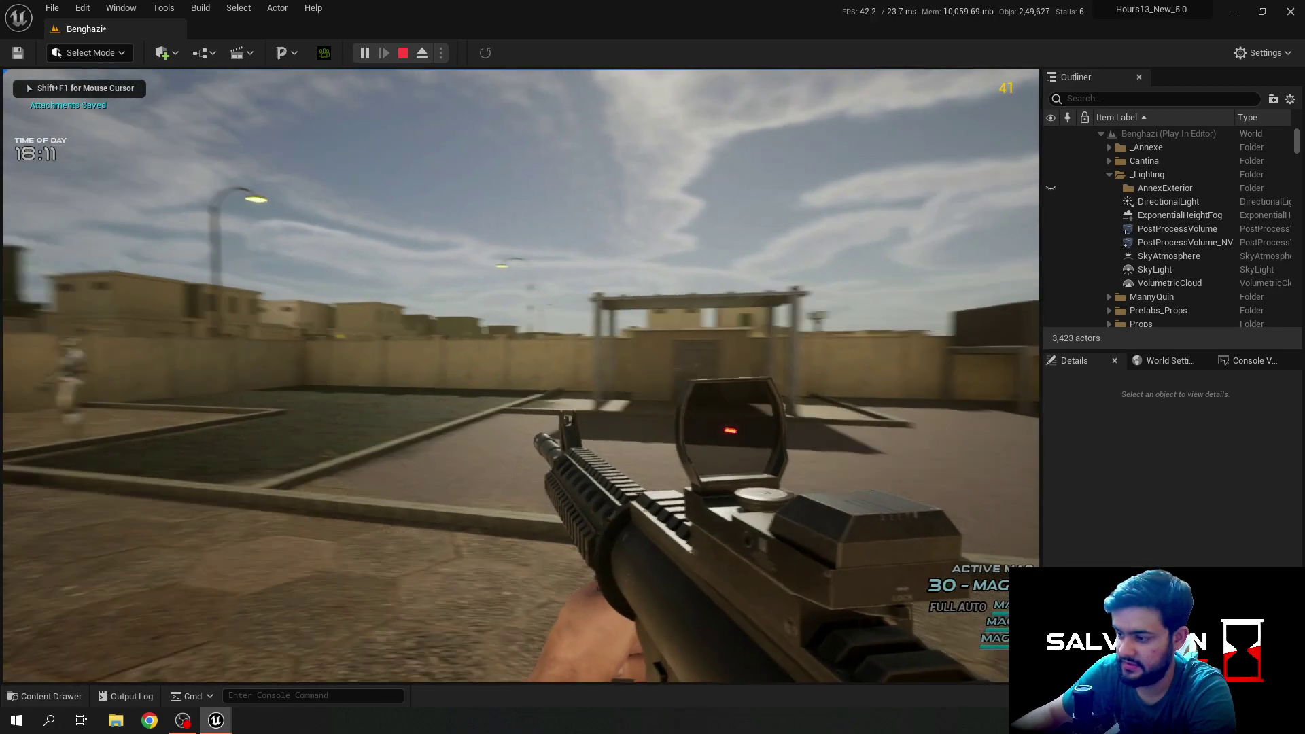
Step: Select the Flashlight attachment for the rifle and return to the play-test
key(Tab)
click(714, 395)
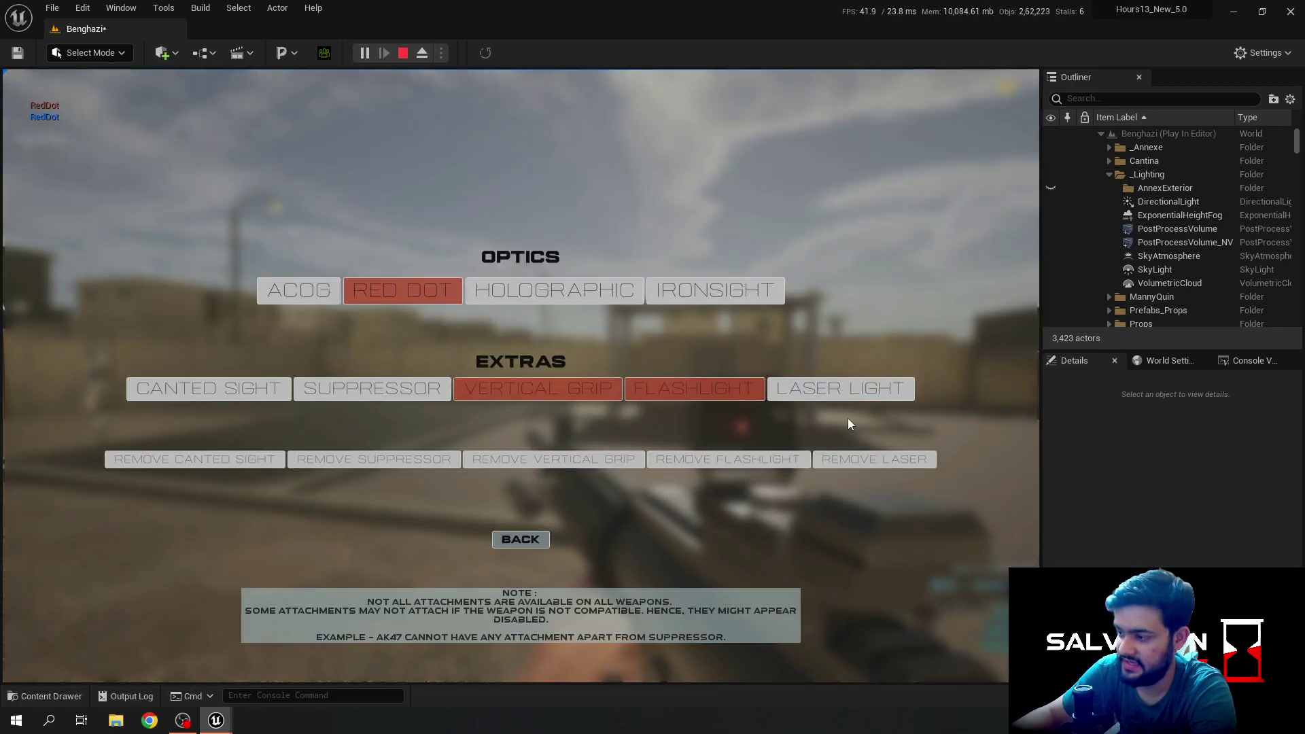
click(522, 544)
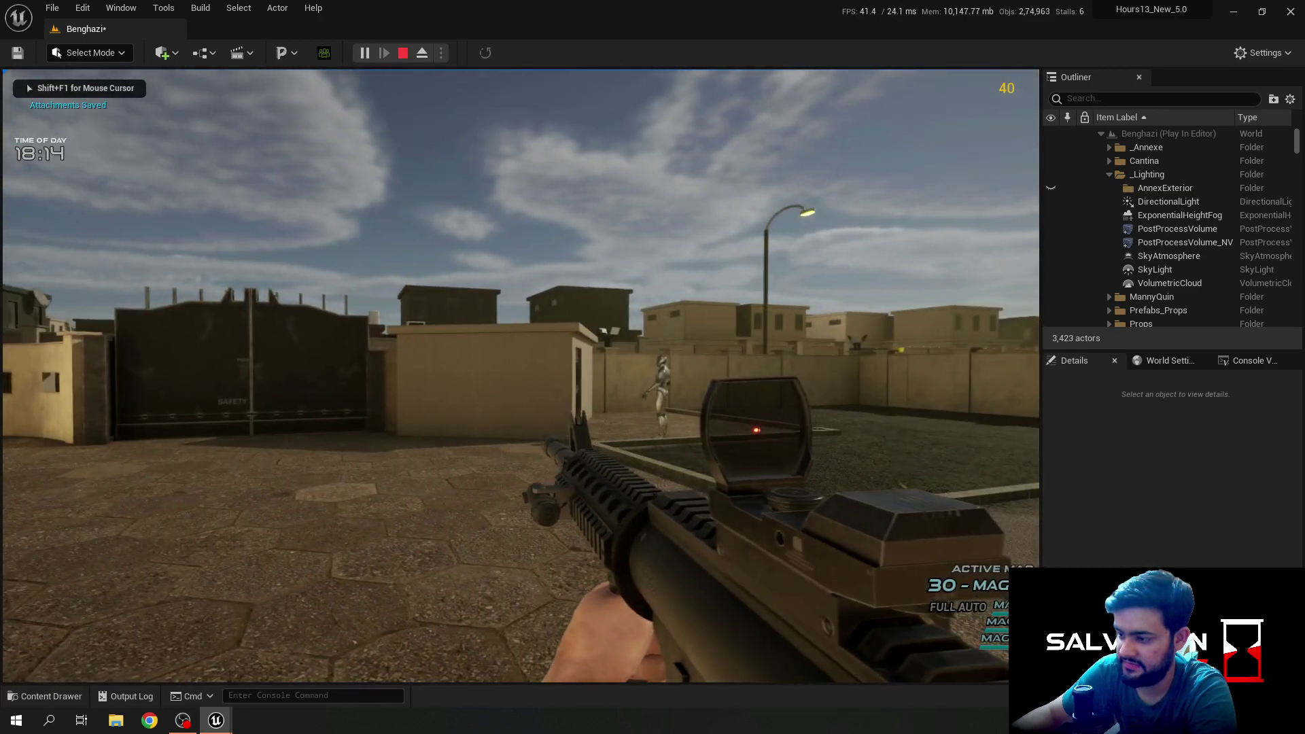
Step: Test the rifle's flashlight on the paving and the guardhouse wall beside the gate, and switch it off
key(w)
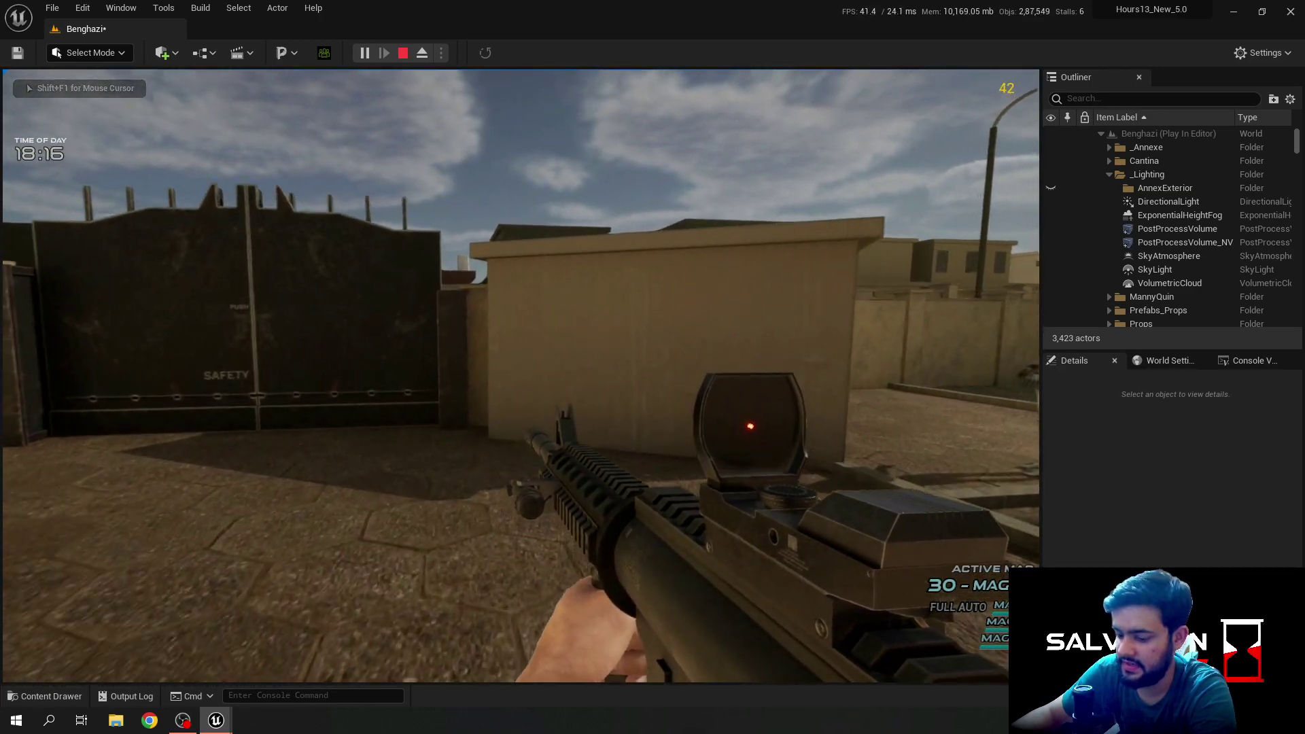
key(f)
key(w)
key(w)
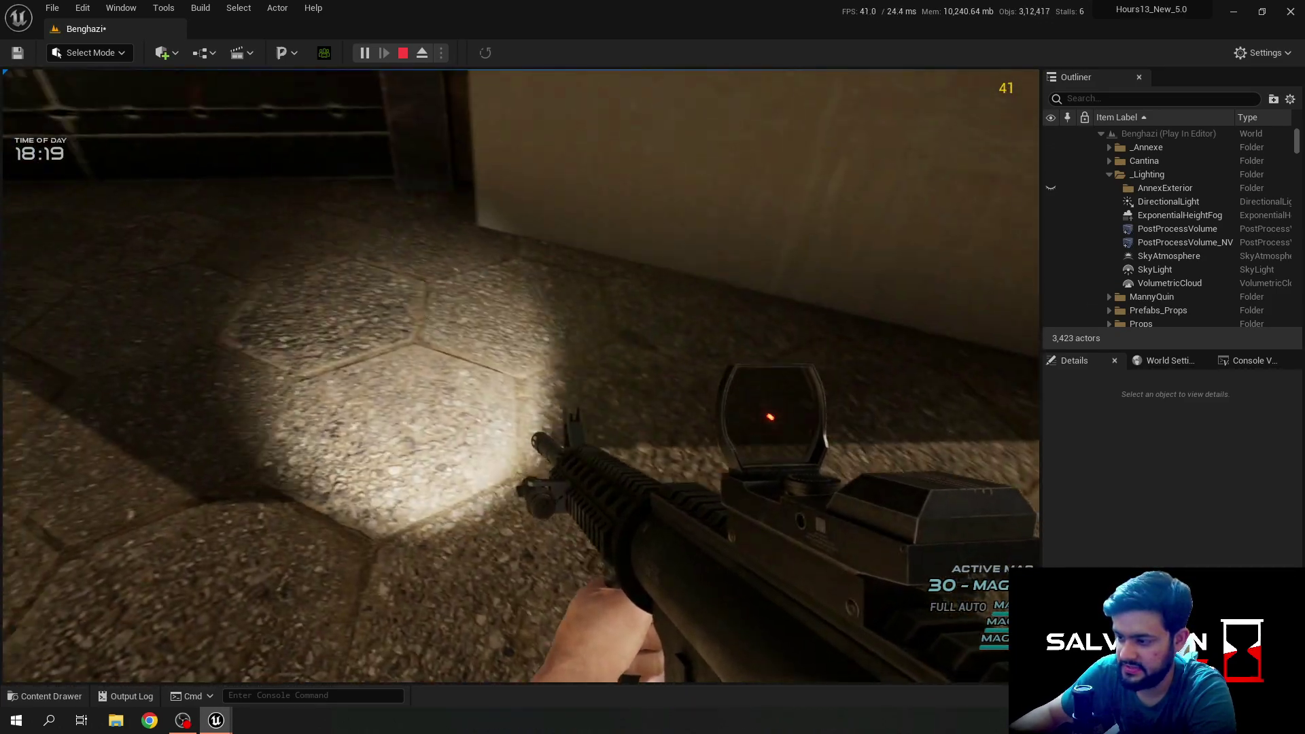
key(w)
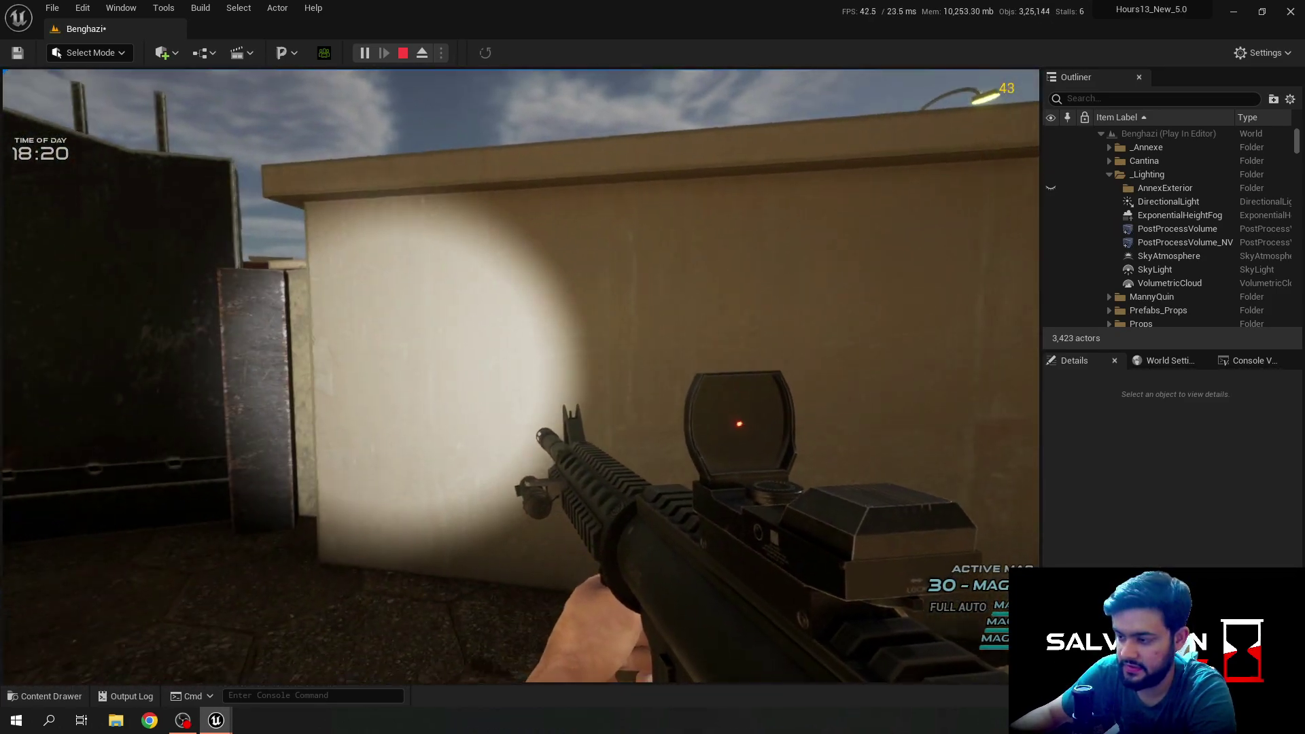
key(f)
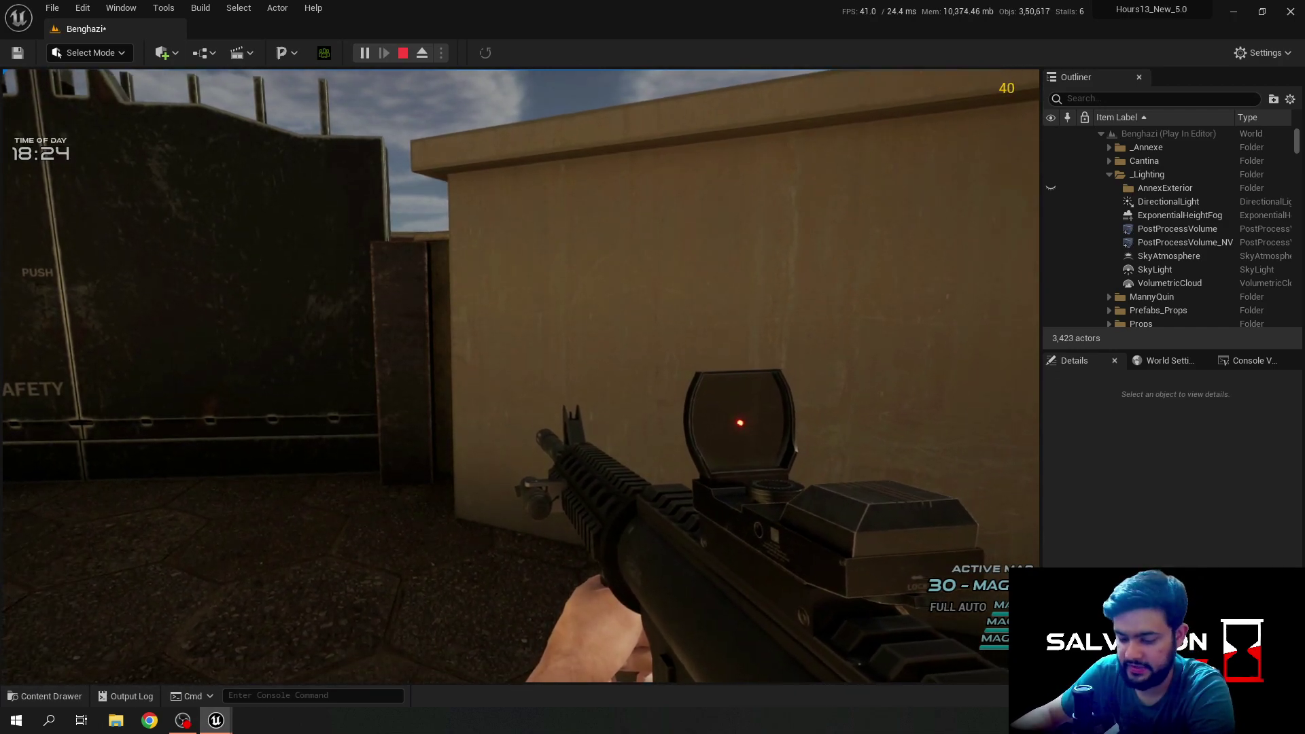
Step: Attach the Laser Light to the rifle and test its beam while approaching the flat-roofed annex building
key(Tab)
click(814, 388)
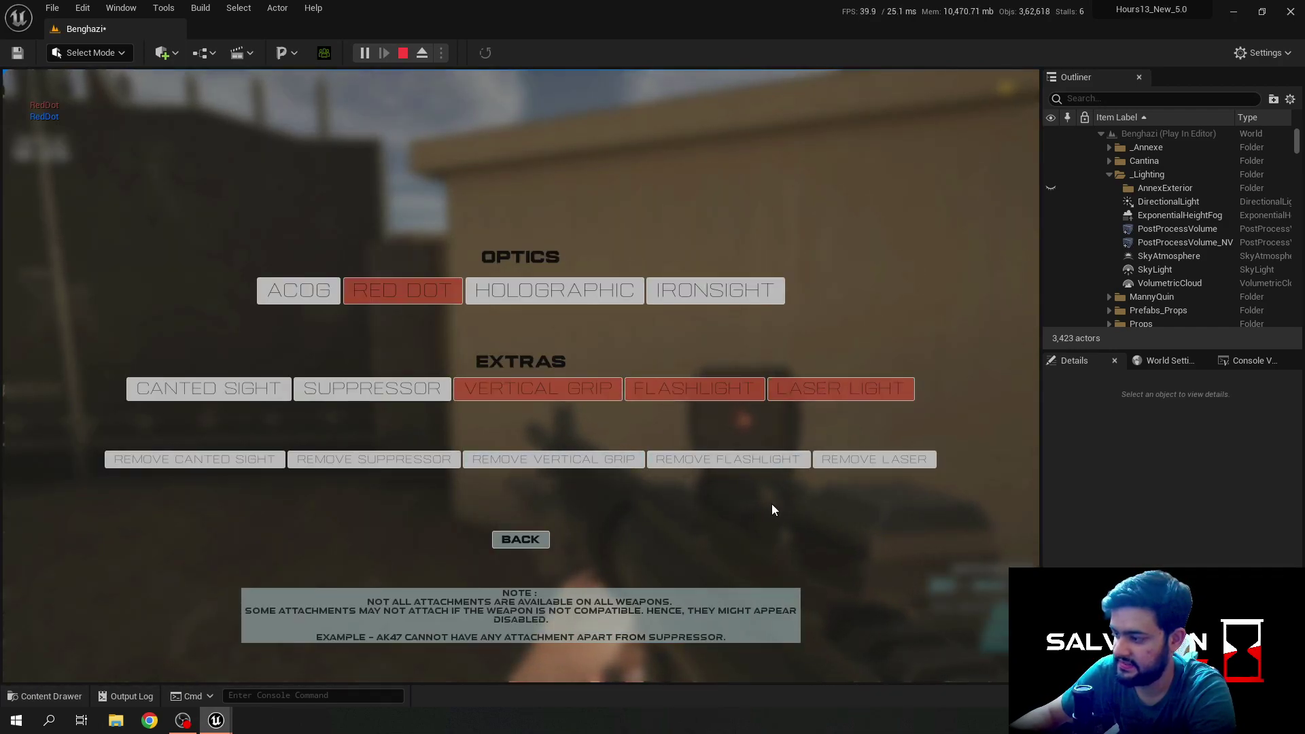
click(525, 539)
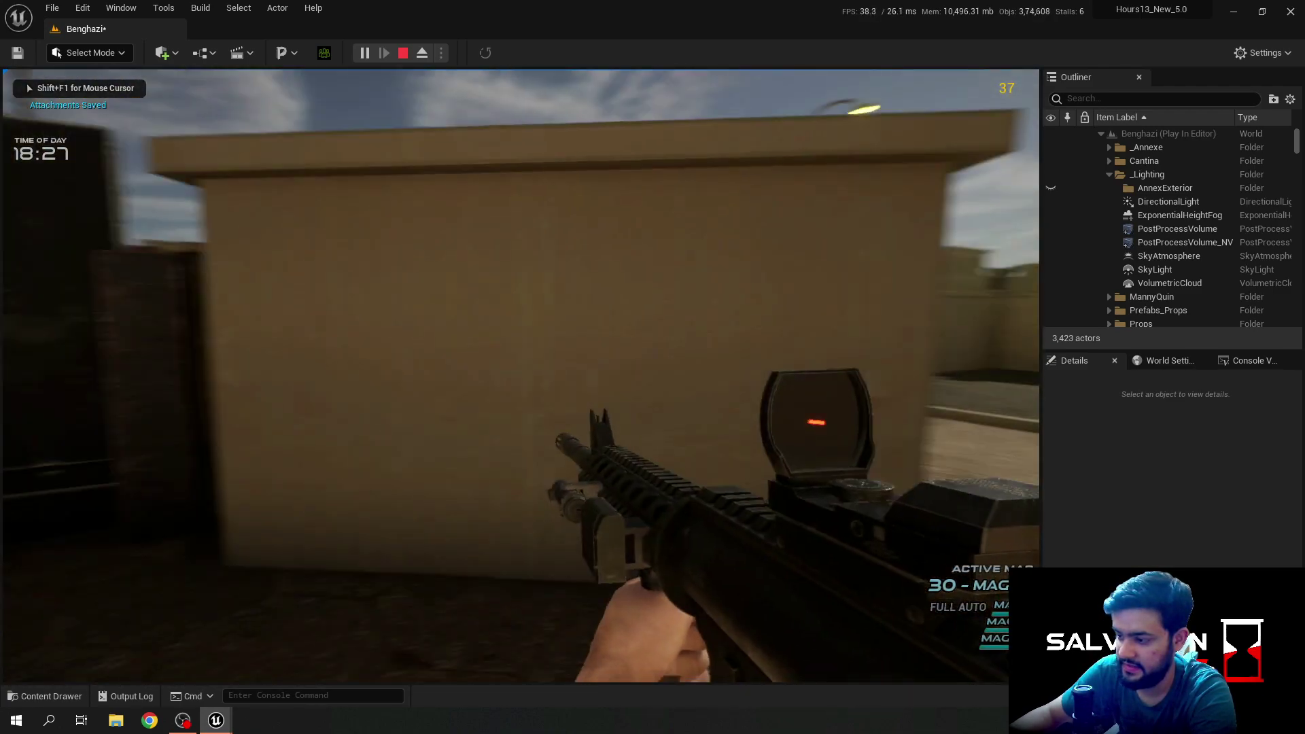
key(l)
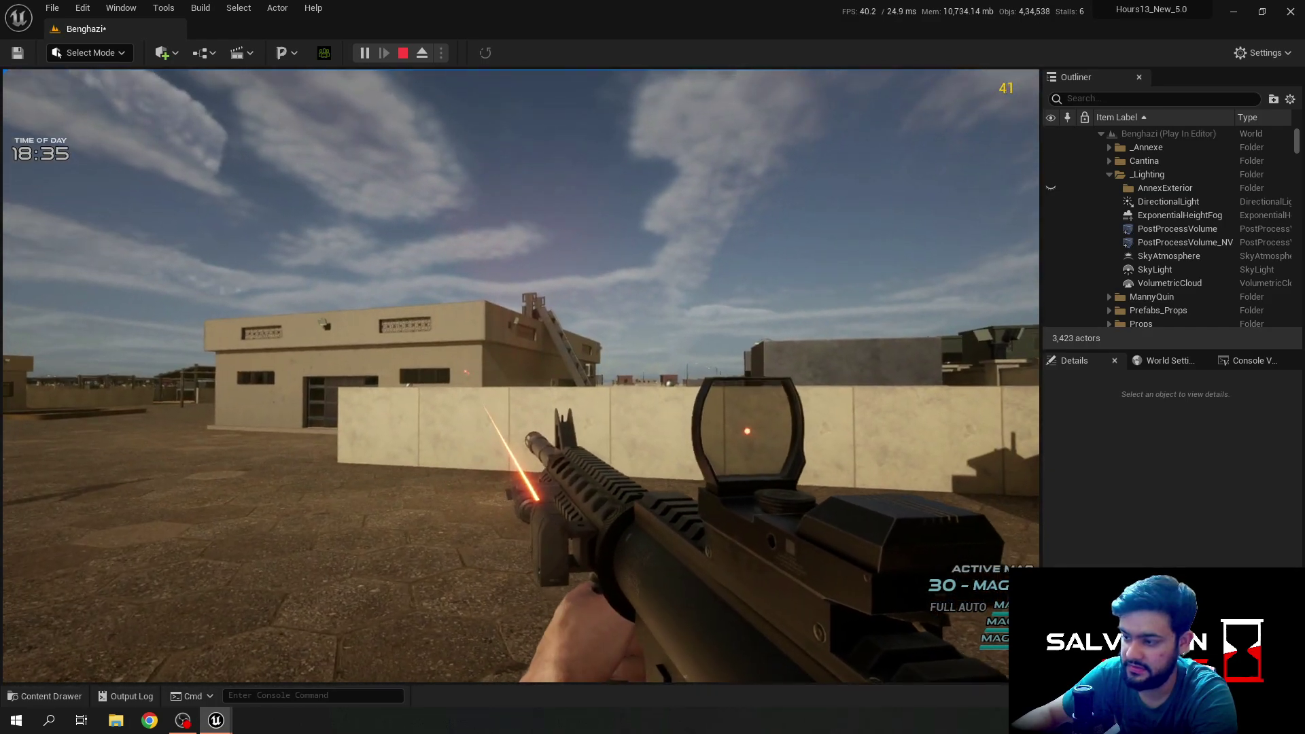
key(w)
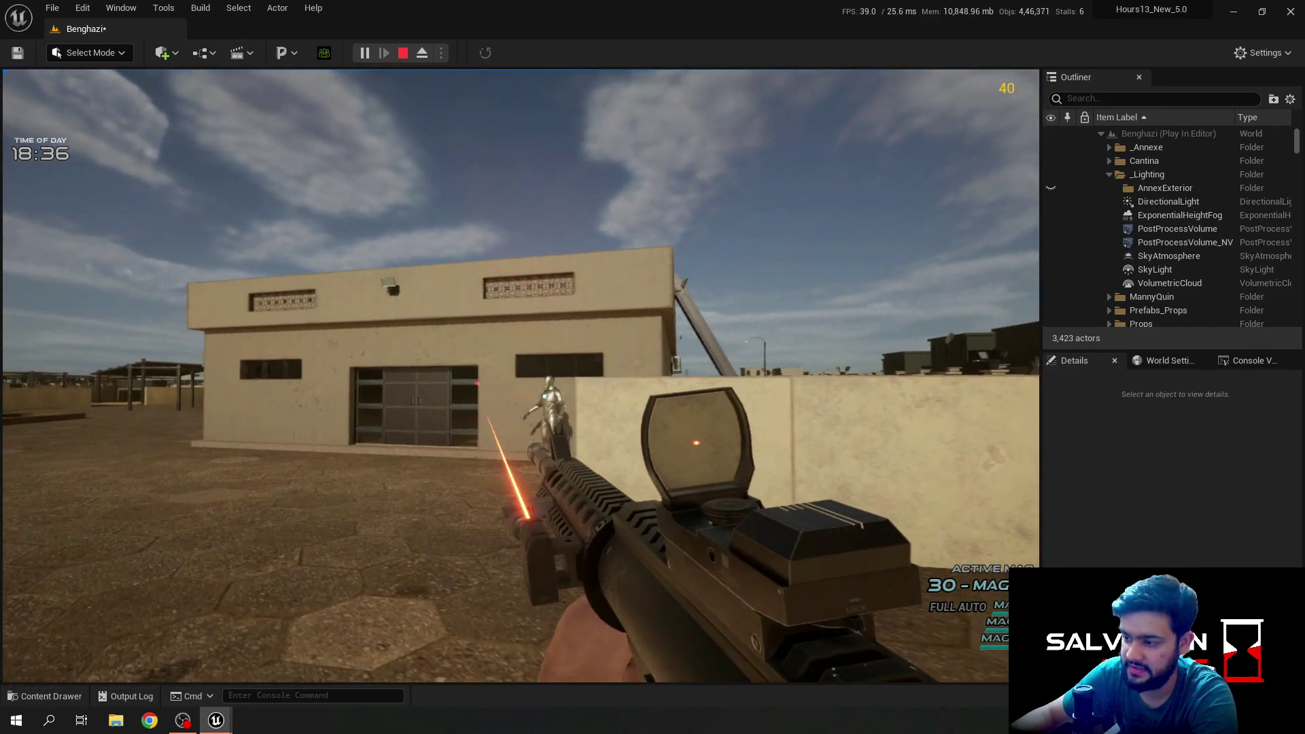
key(w)
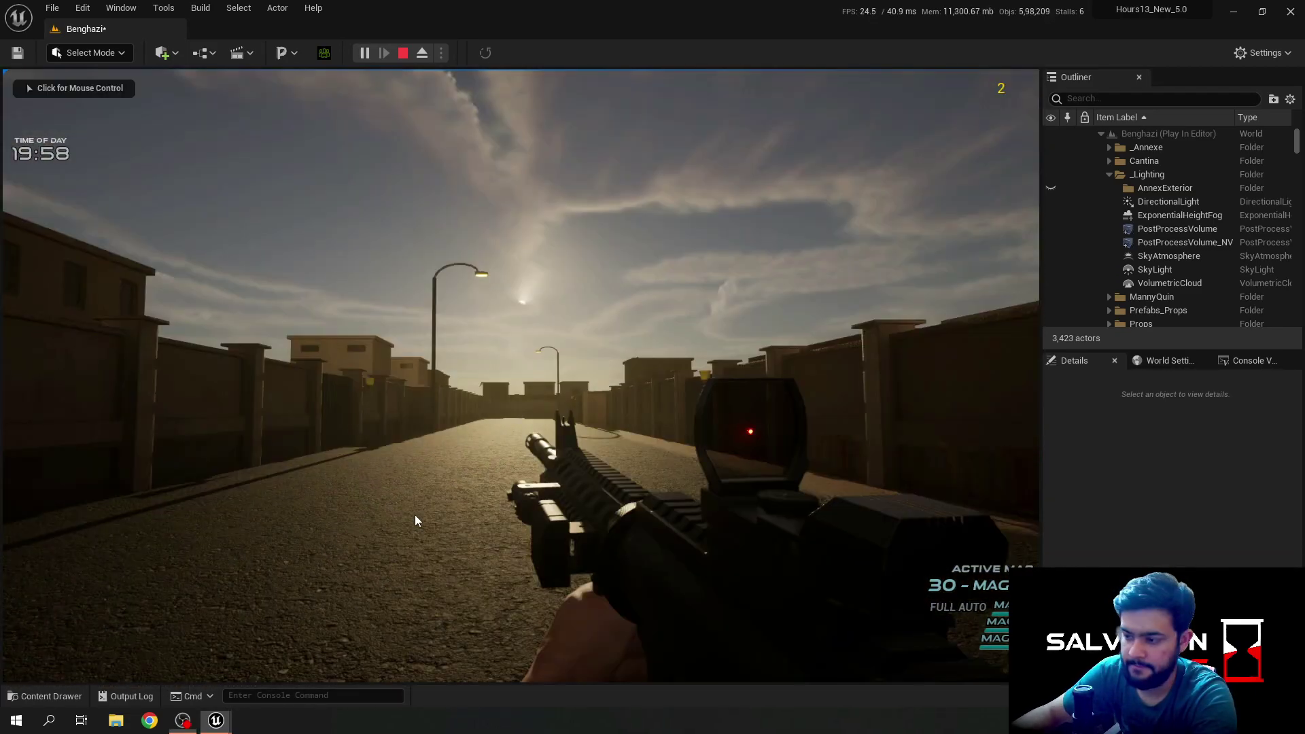
Step: Return control to the play-test and walk the walled street at night, examining its street lamps and wall lights
click(416, 521)
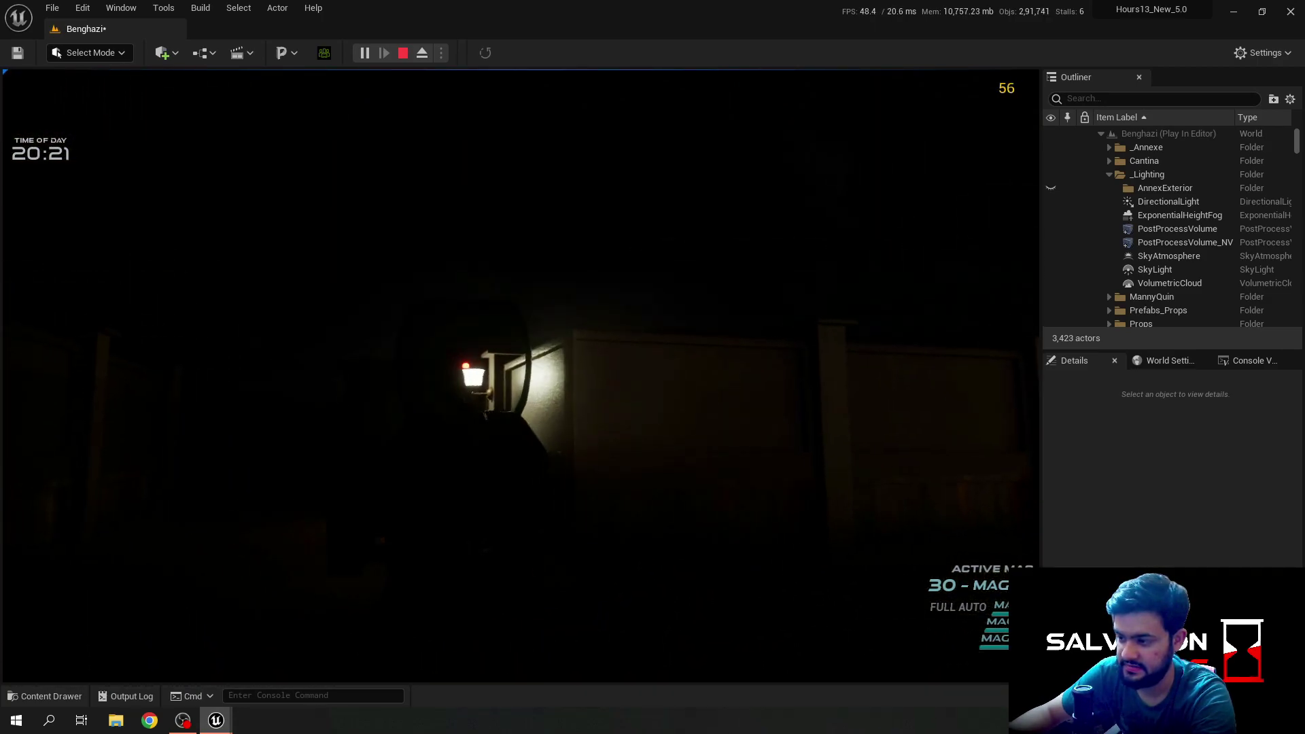
key(shift+w)
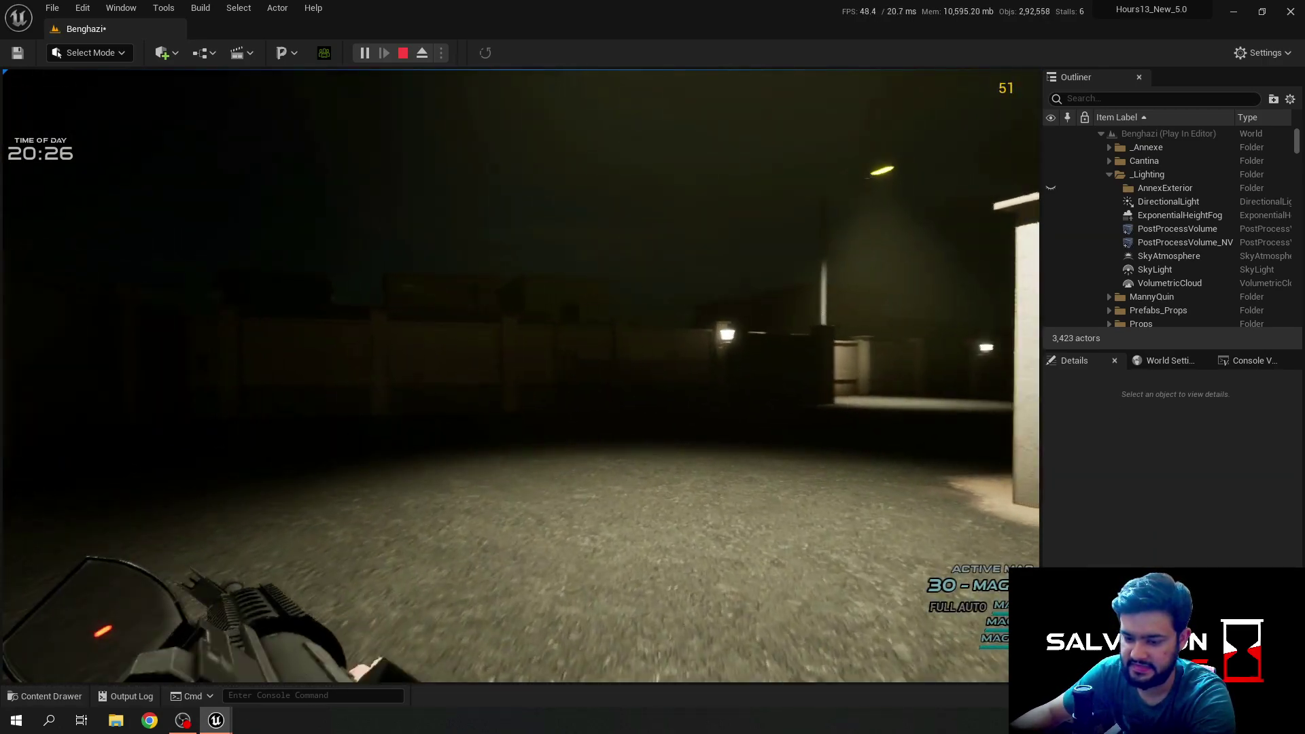
key(w)
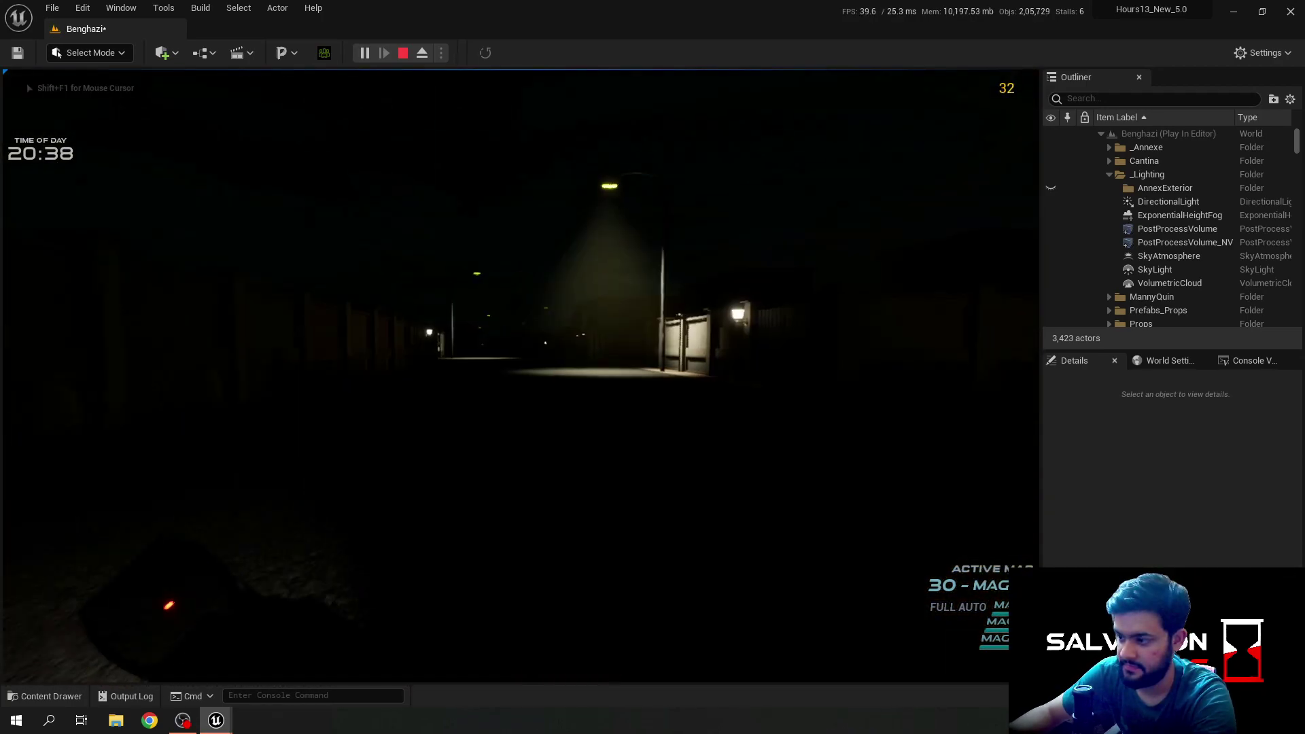
key(w)
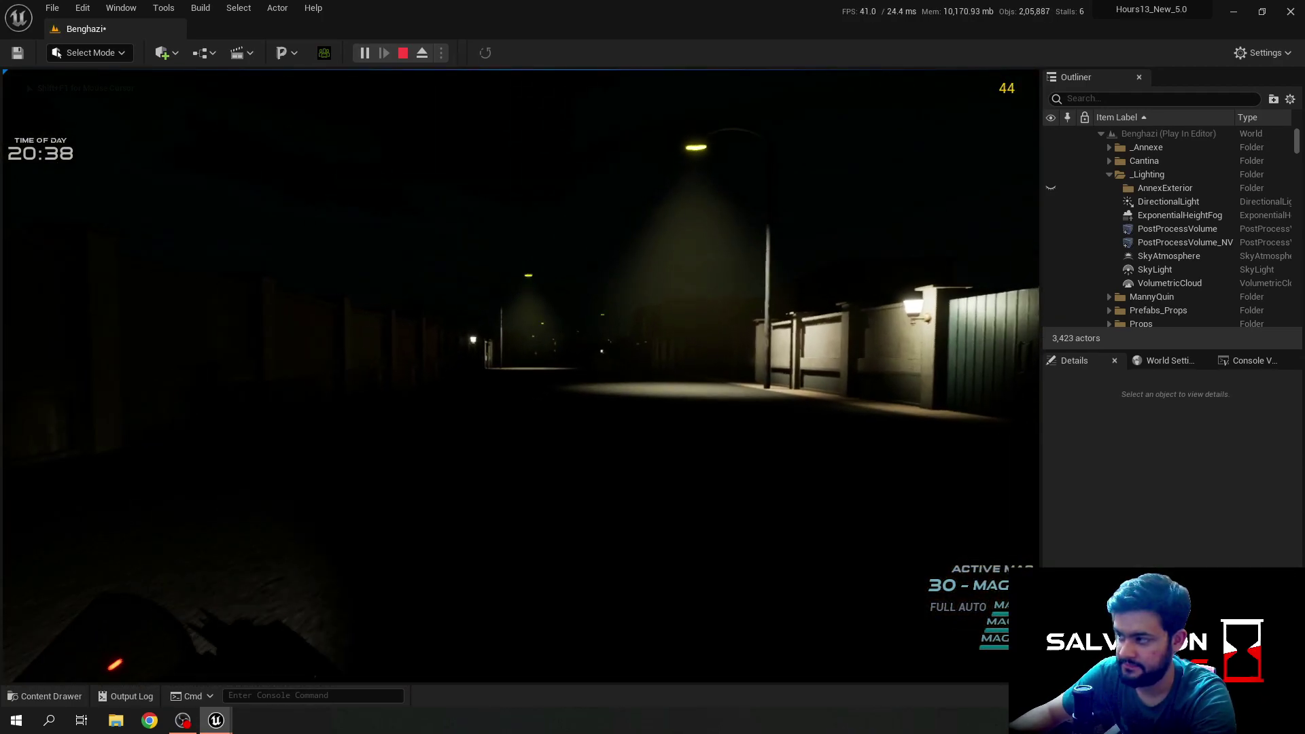
key(w)
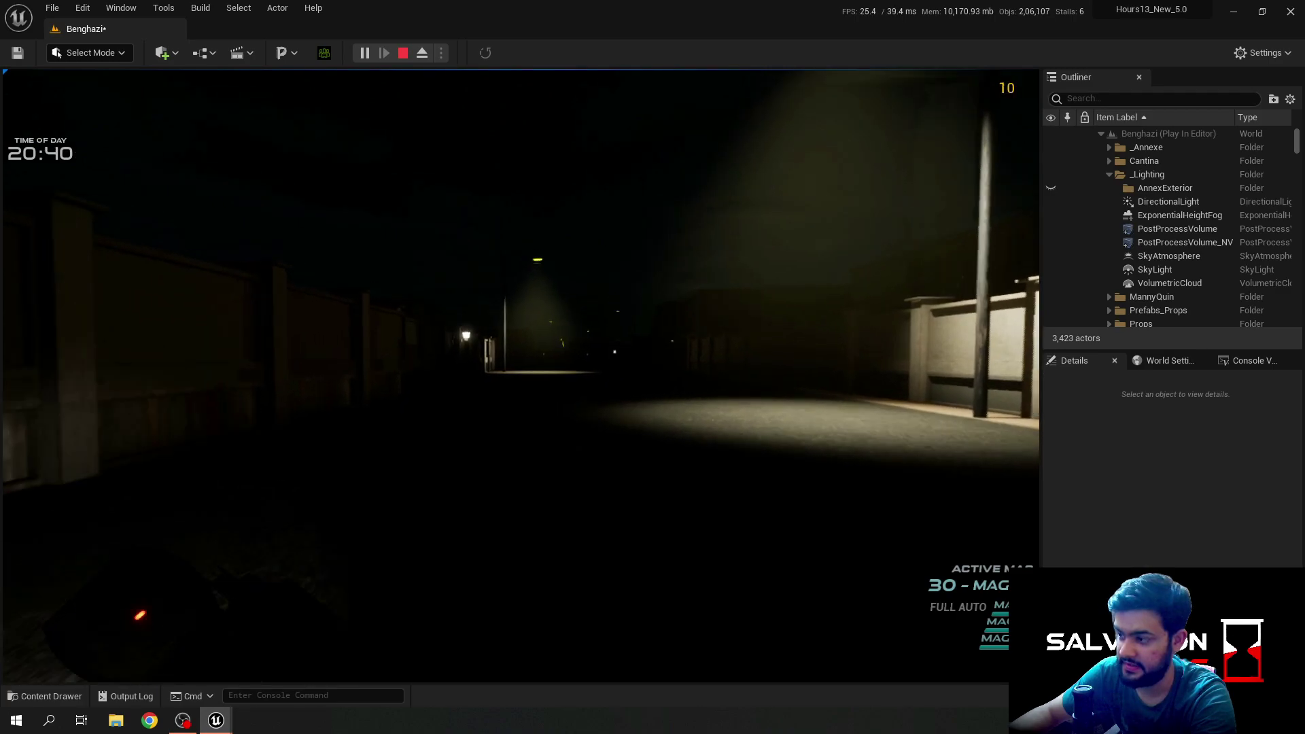
key(w)
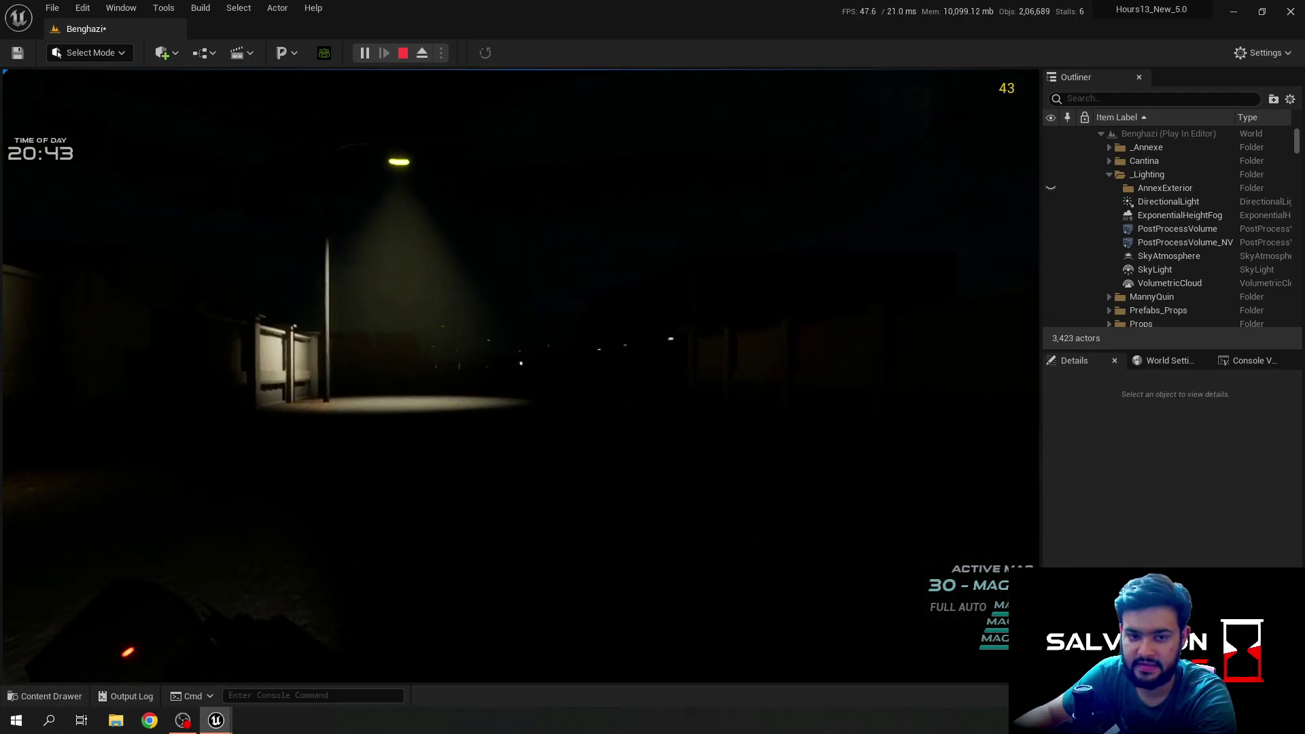
key(w)
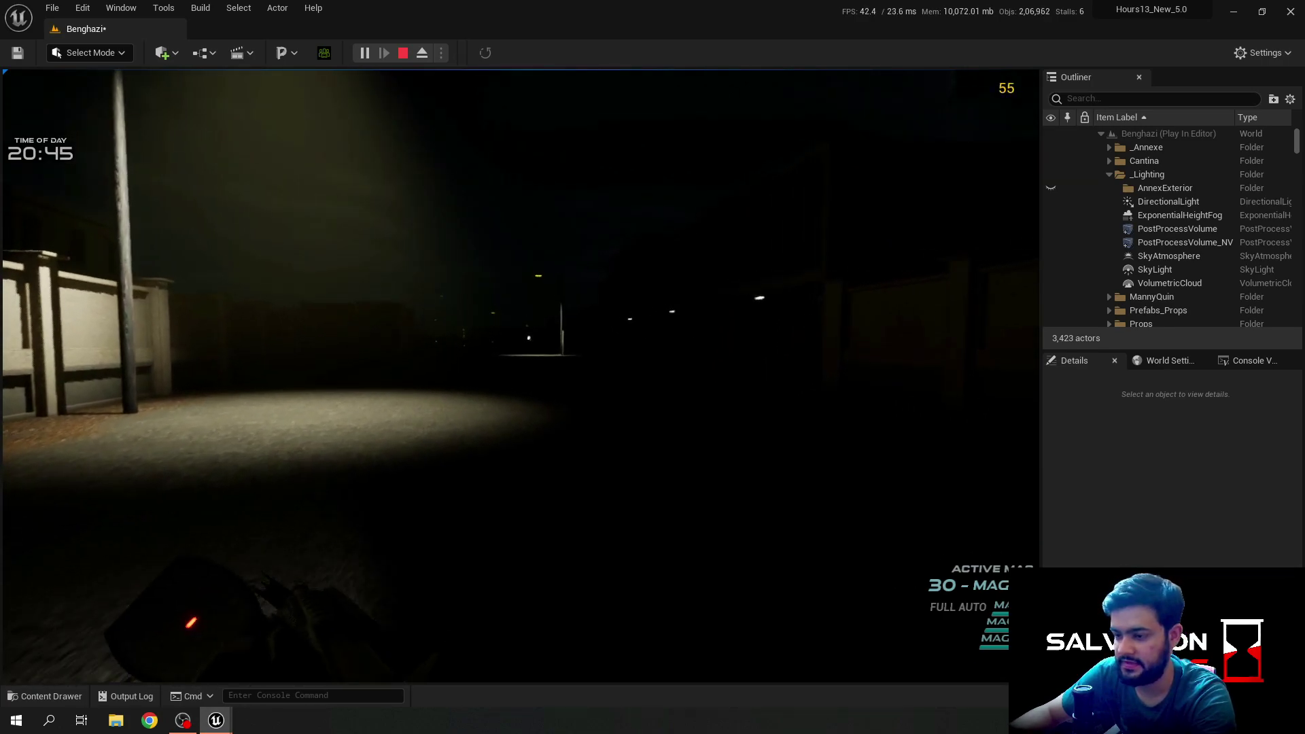
Step: Inspect the night lighting of the shopfronts and metal shutters along the street
key(w)
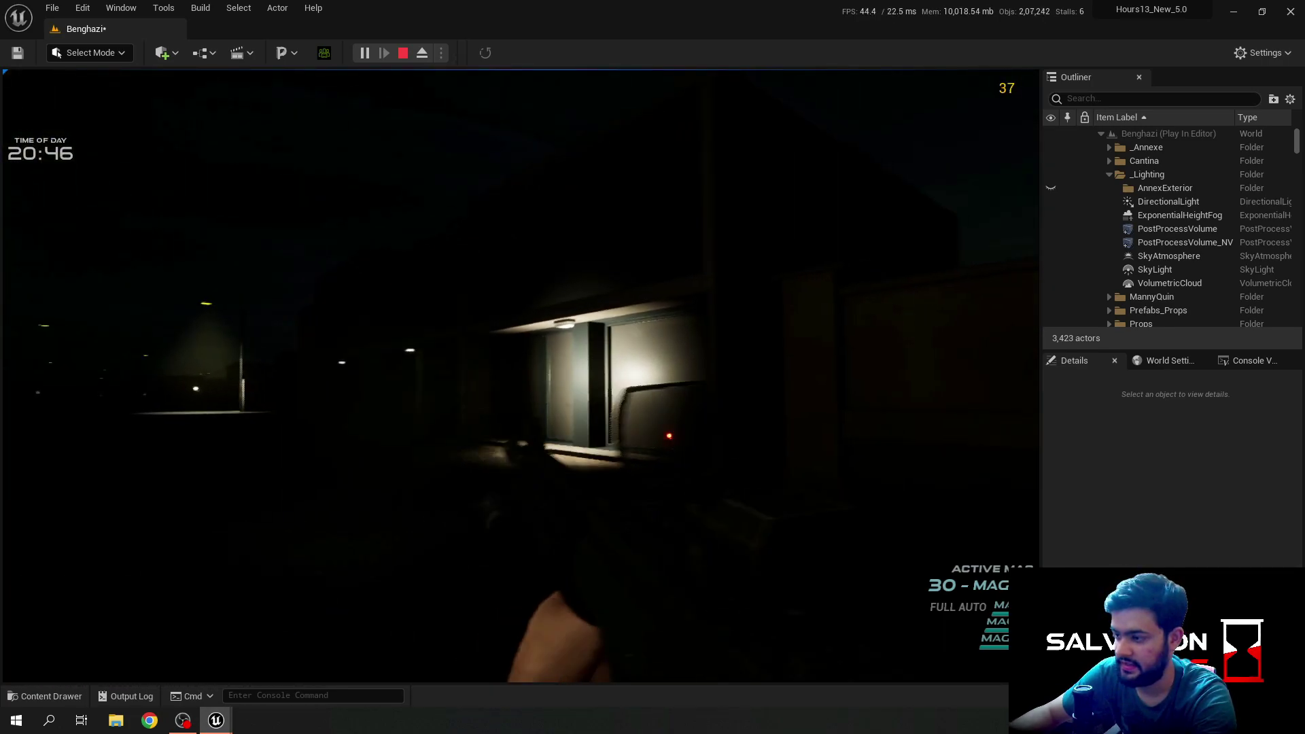
key(w)
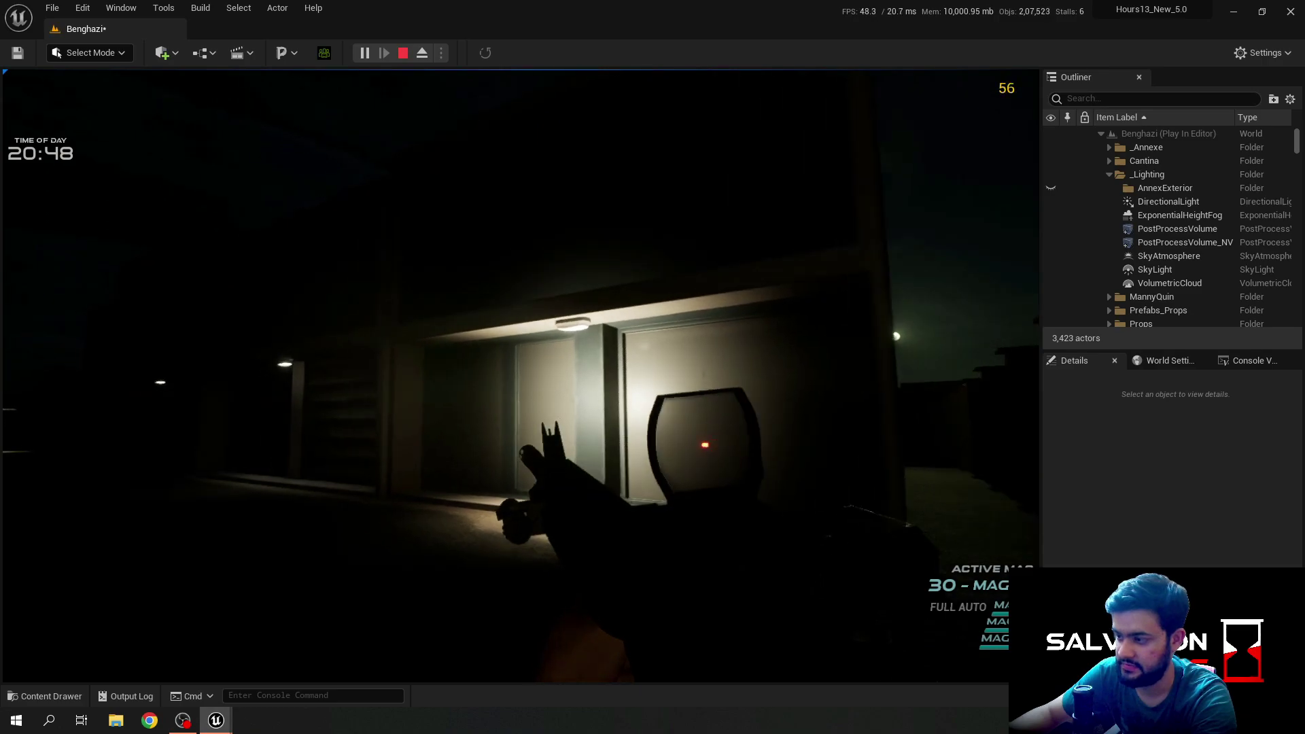
key(w)
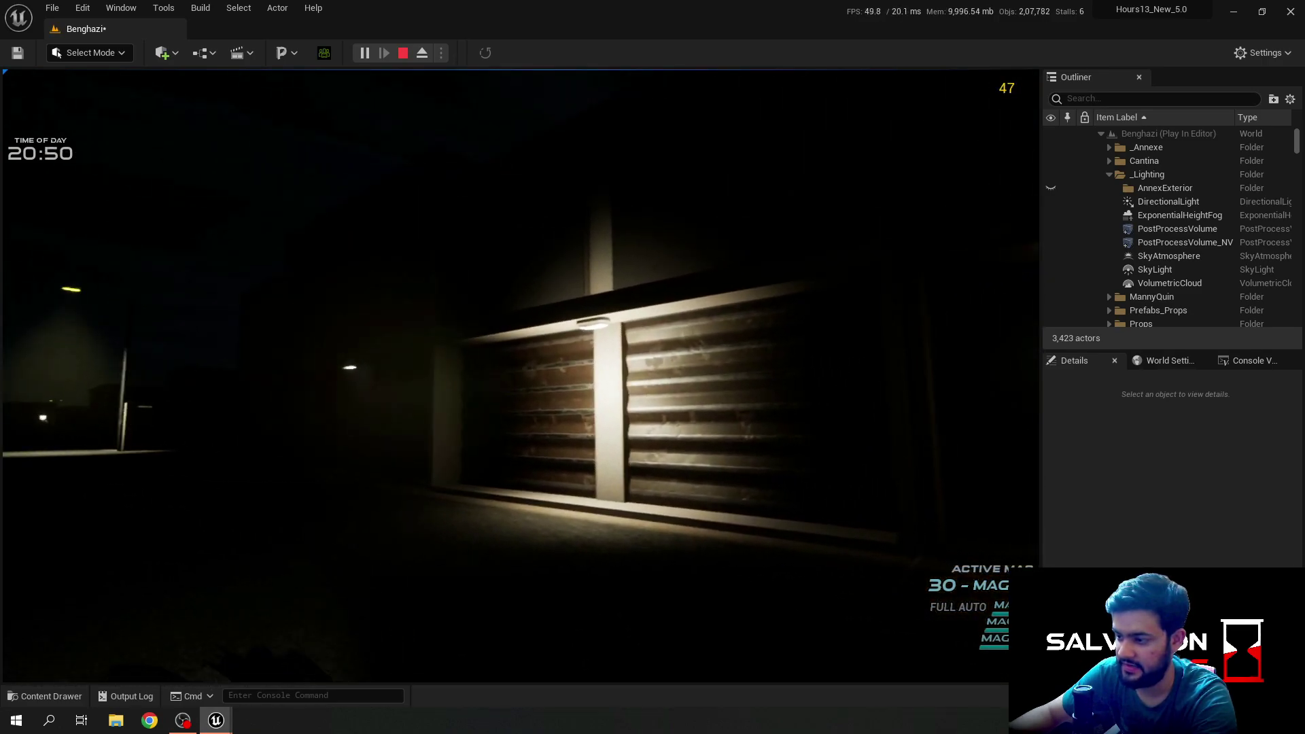
key(w)
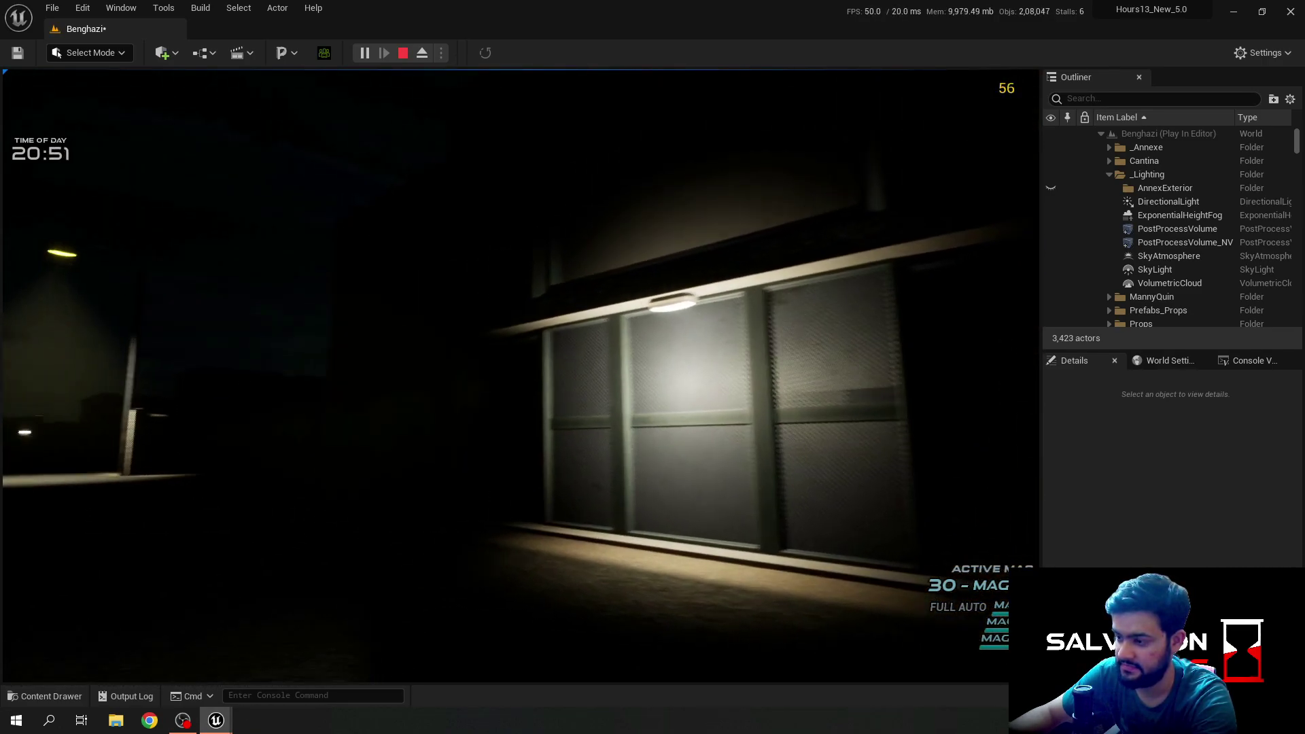
key(w)
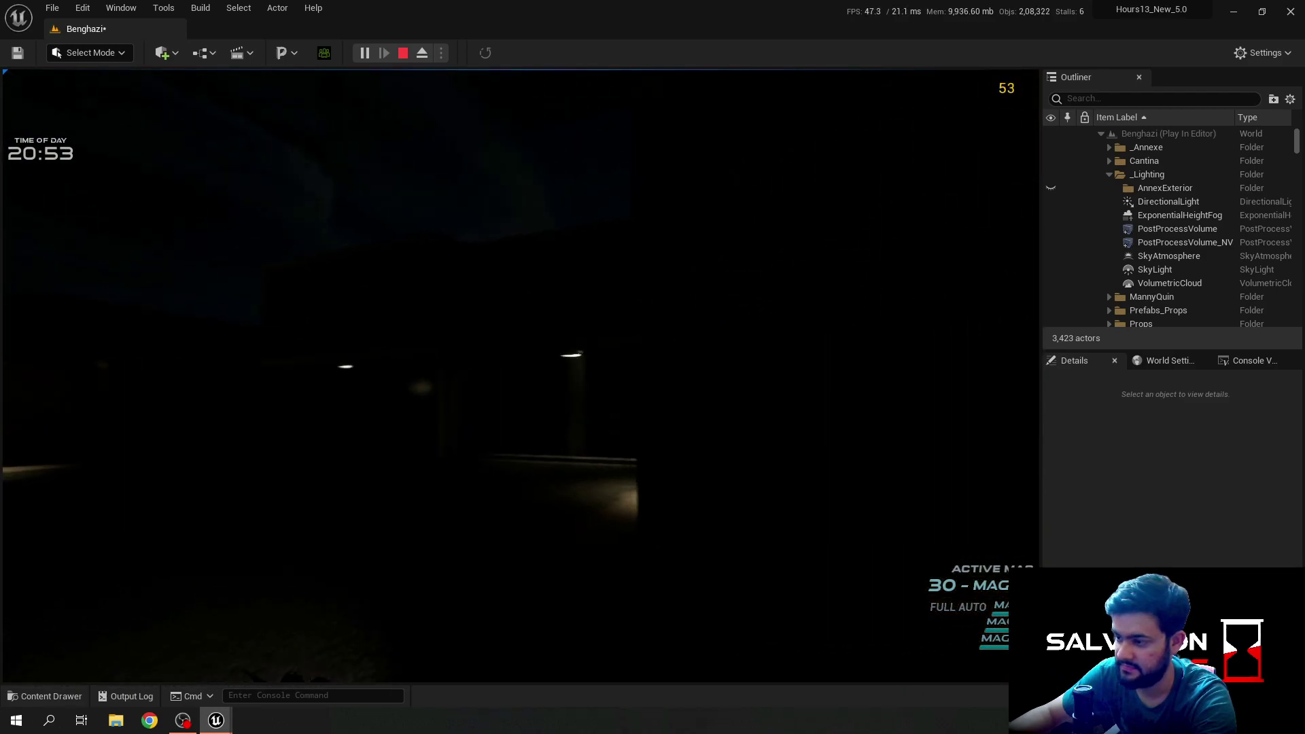
key(w)
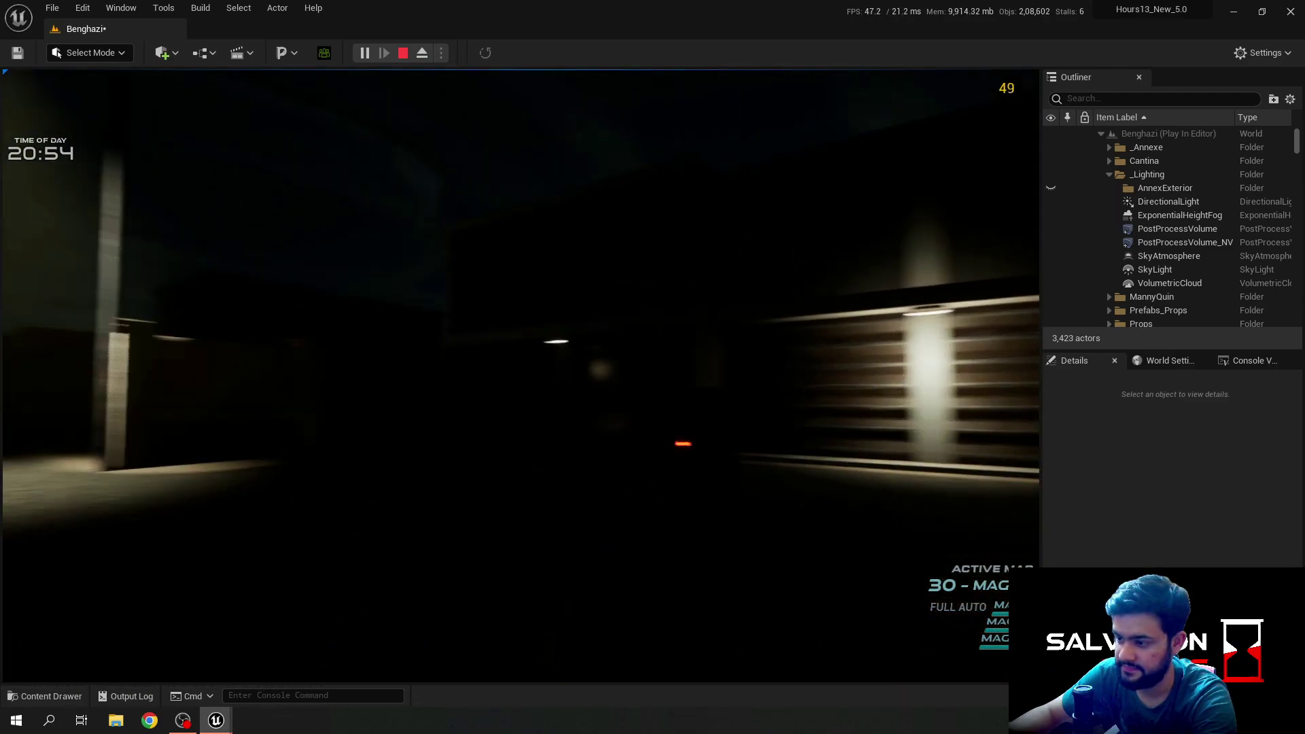
Step: Examine the street lamps' light cones against the night sky and the double-armed lamps along the main road's median
key(w)
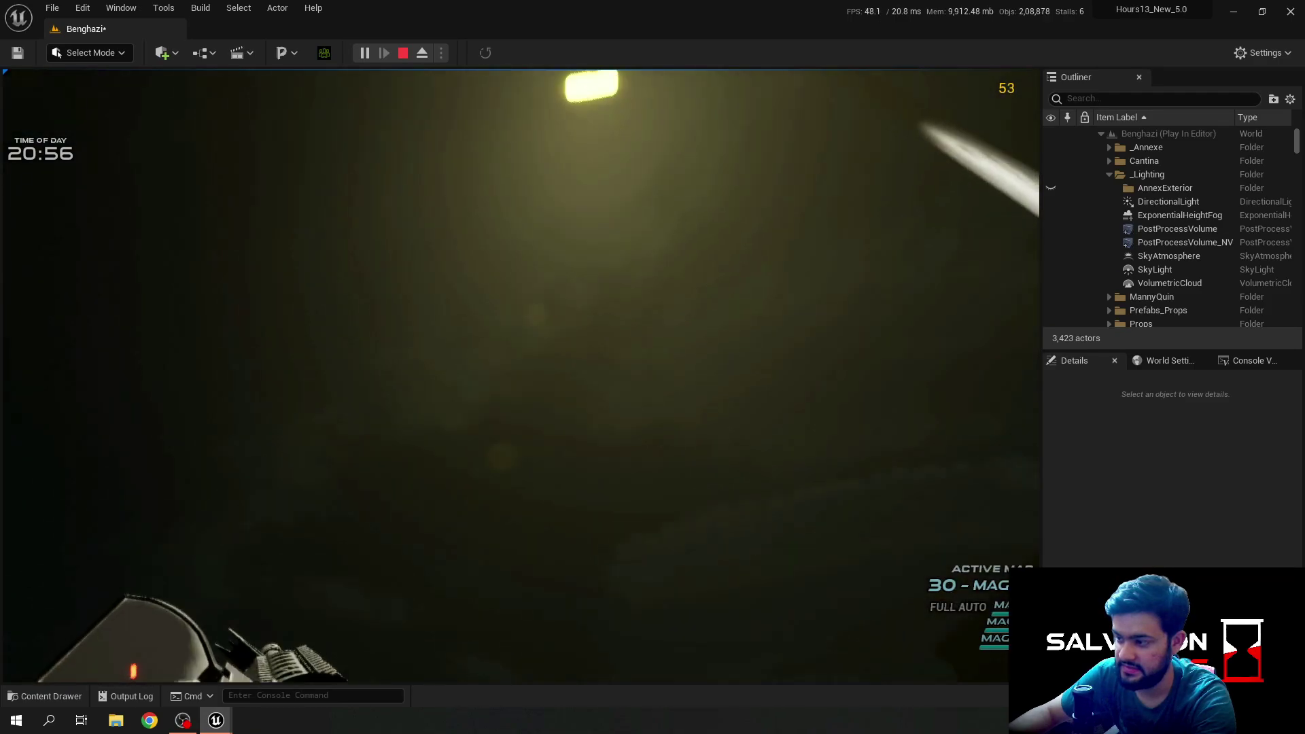
key(w)
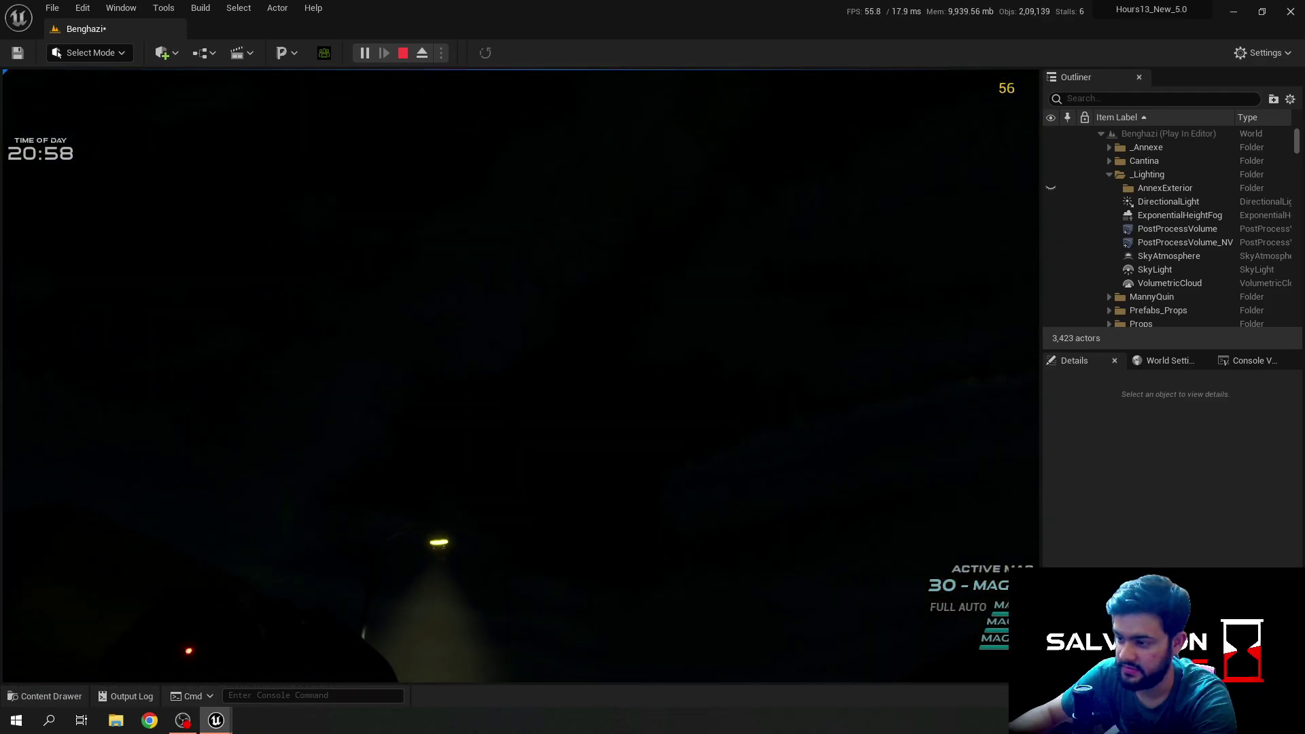
key(w)
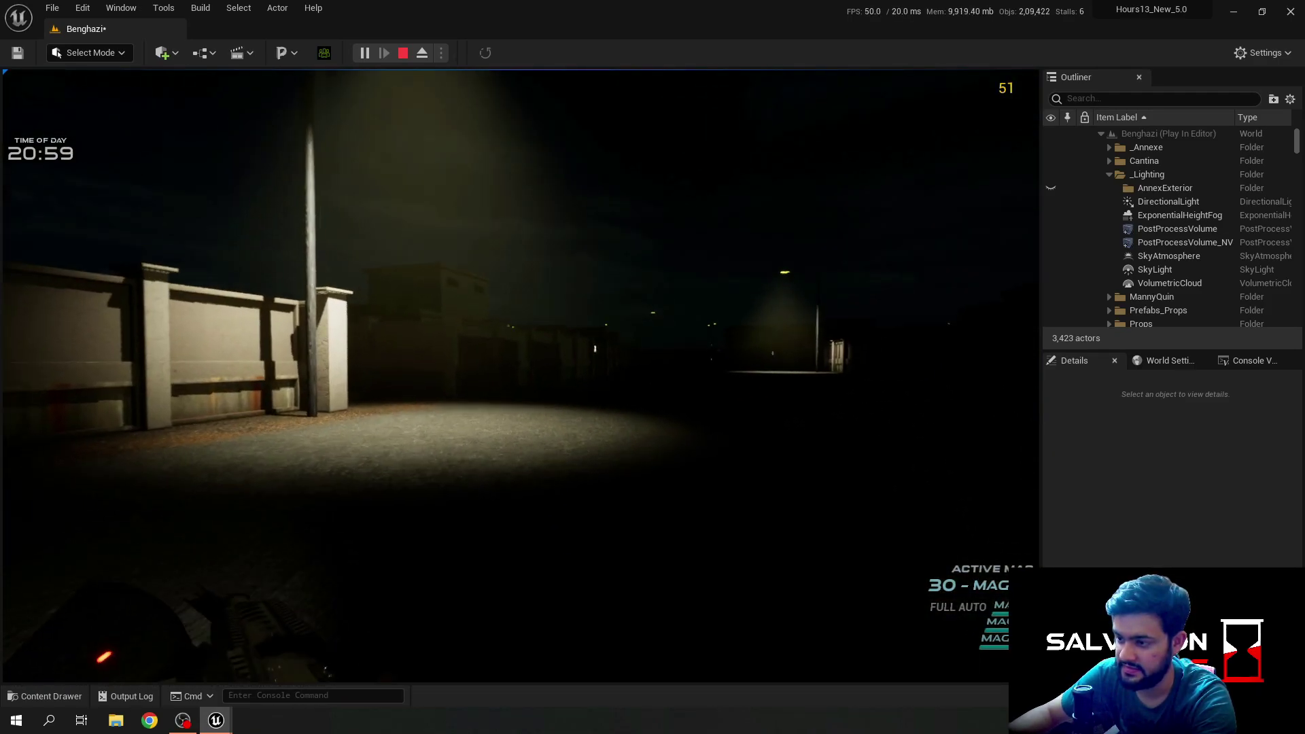
key(w)
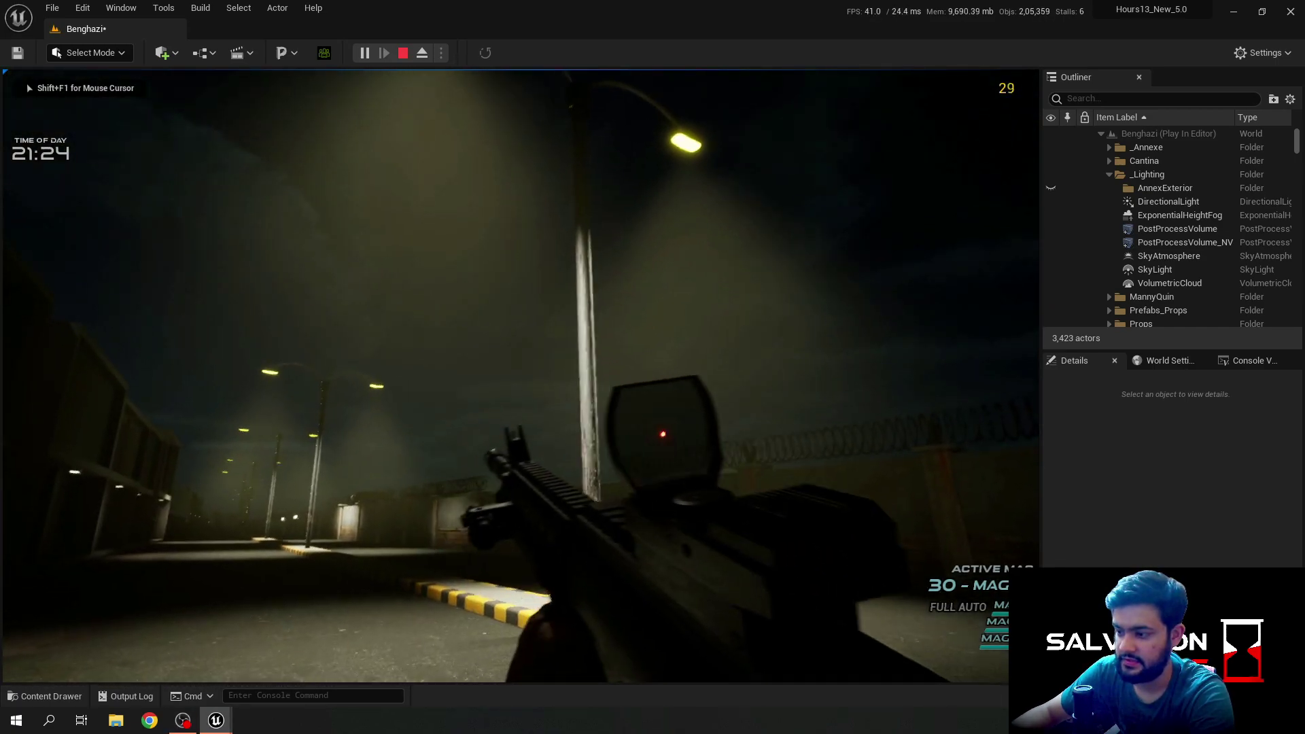
key(w)
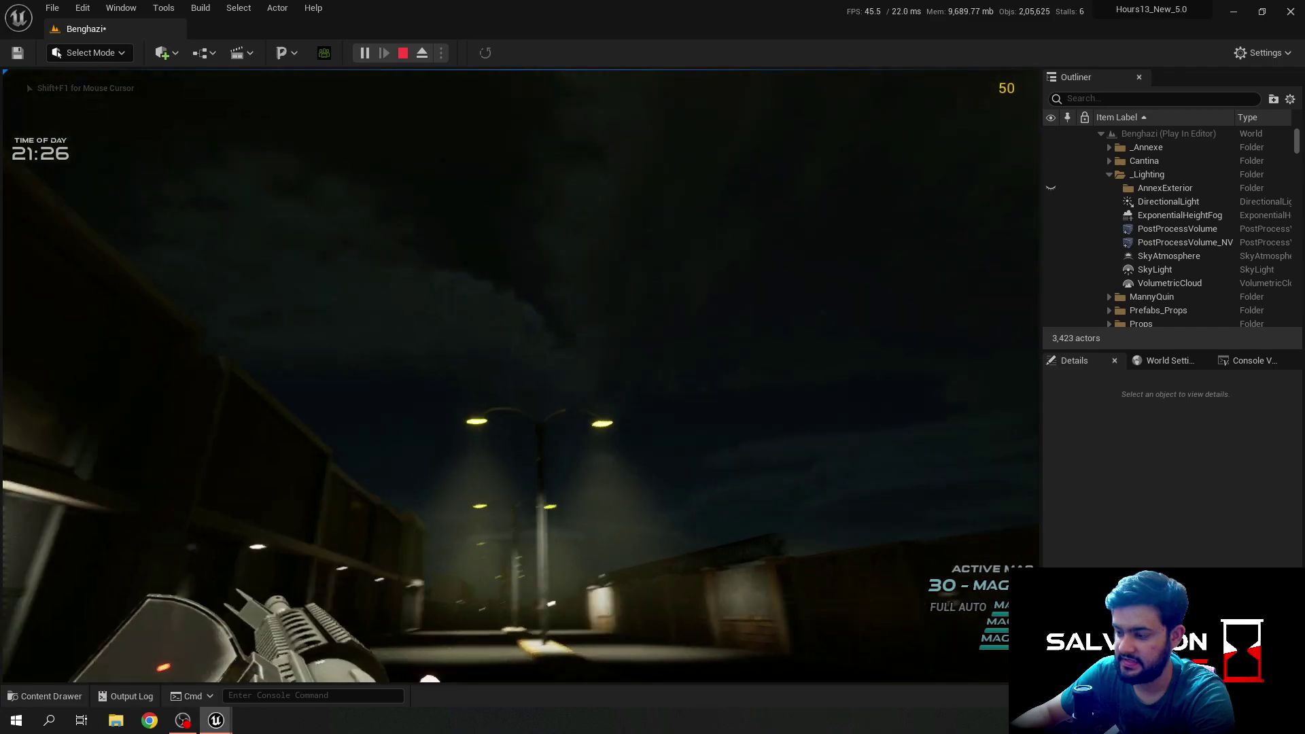
Step: Follow the double-armed street lamps along the road's median to the compound's back gate and open it
key(w)
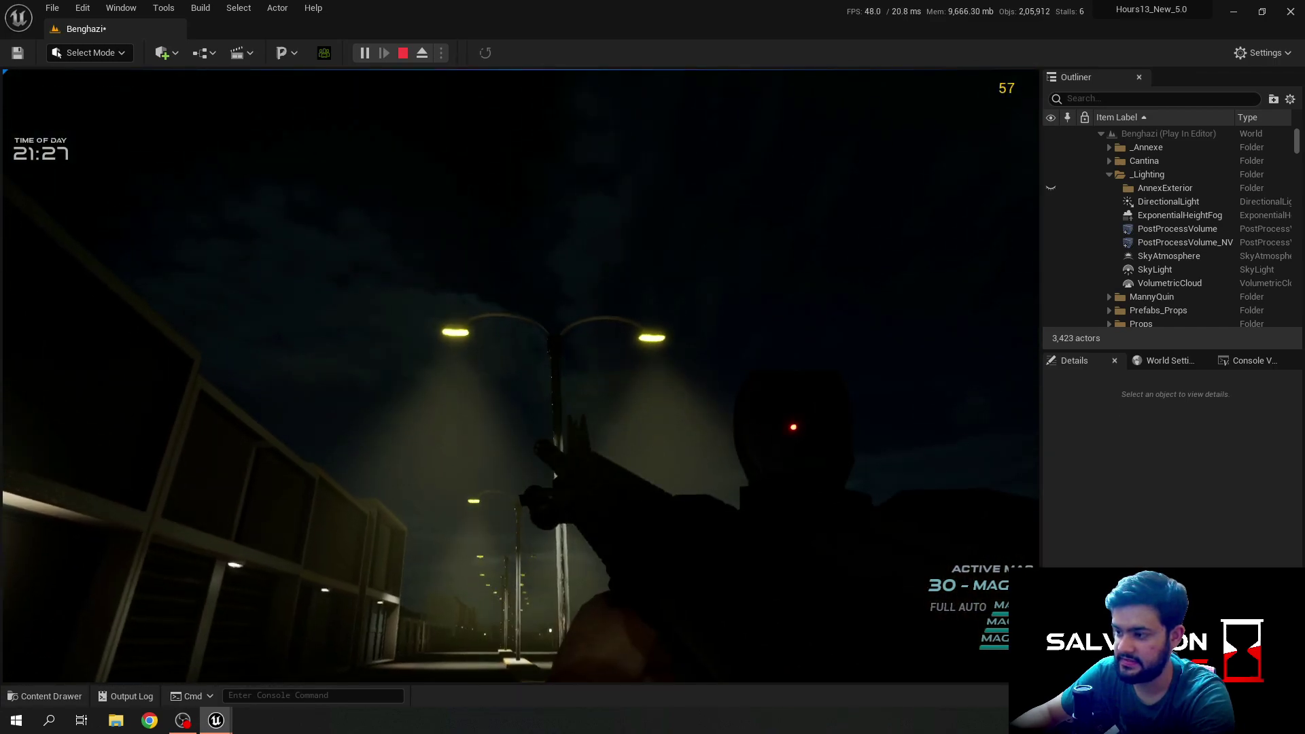
key(w)
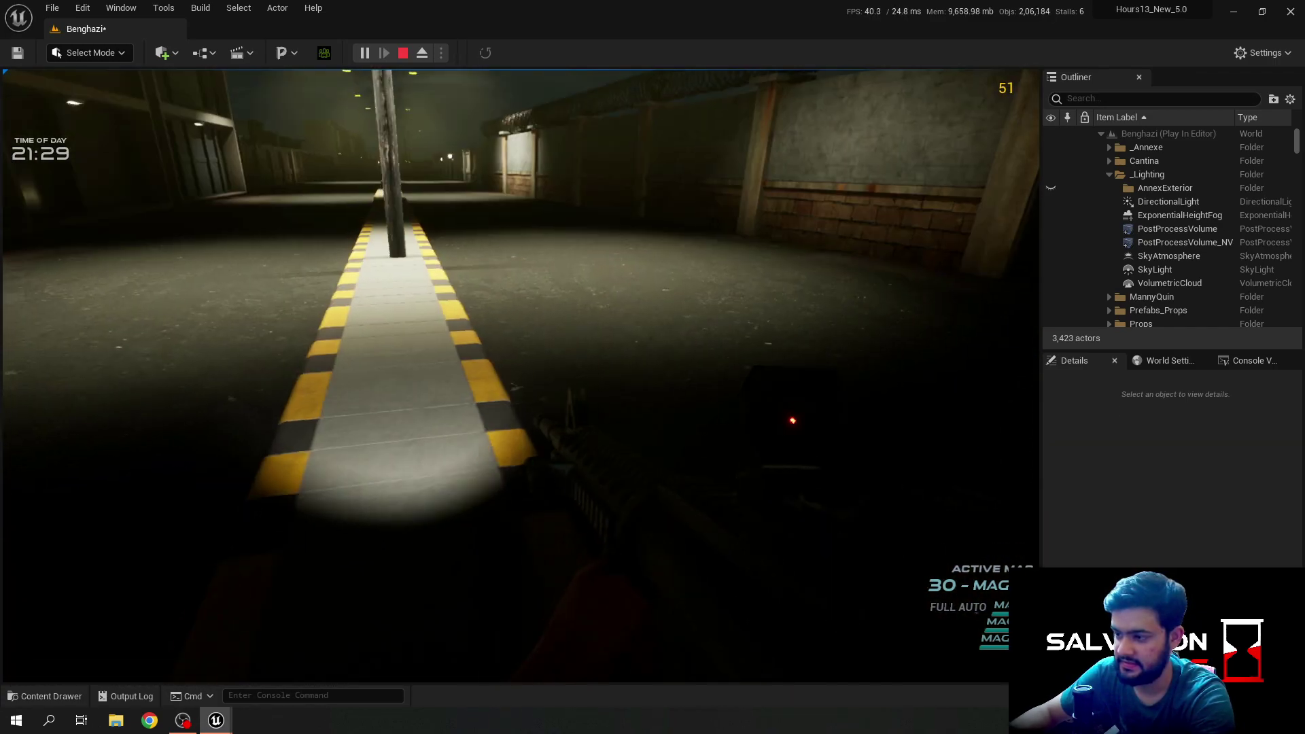
key(w)
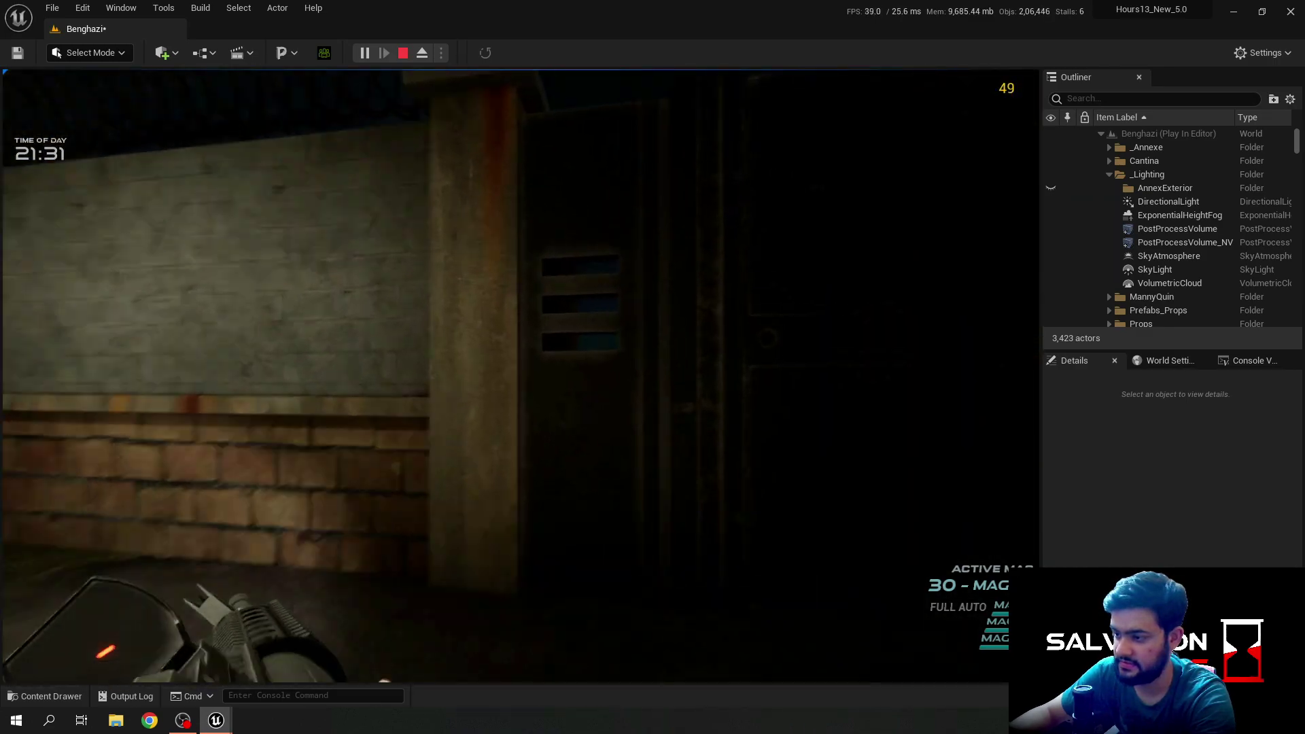
key(w)
key(e)
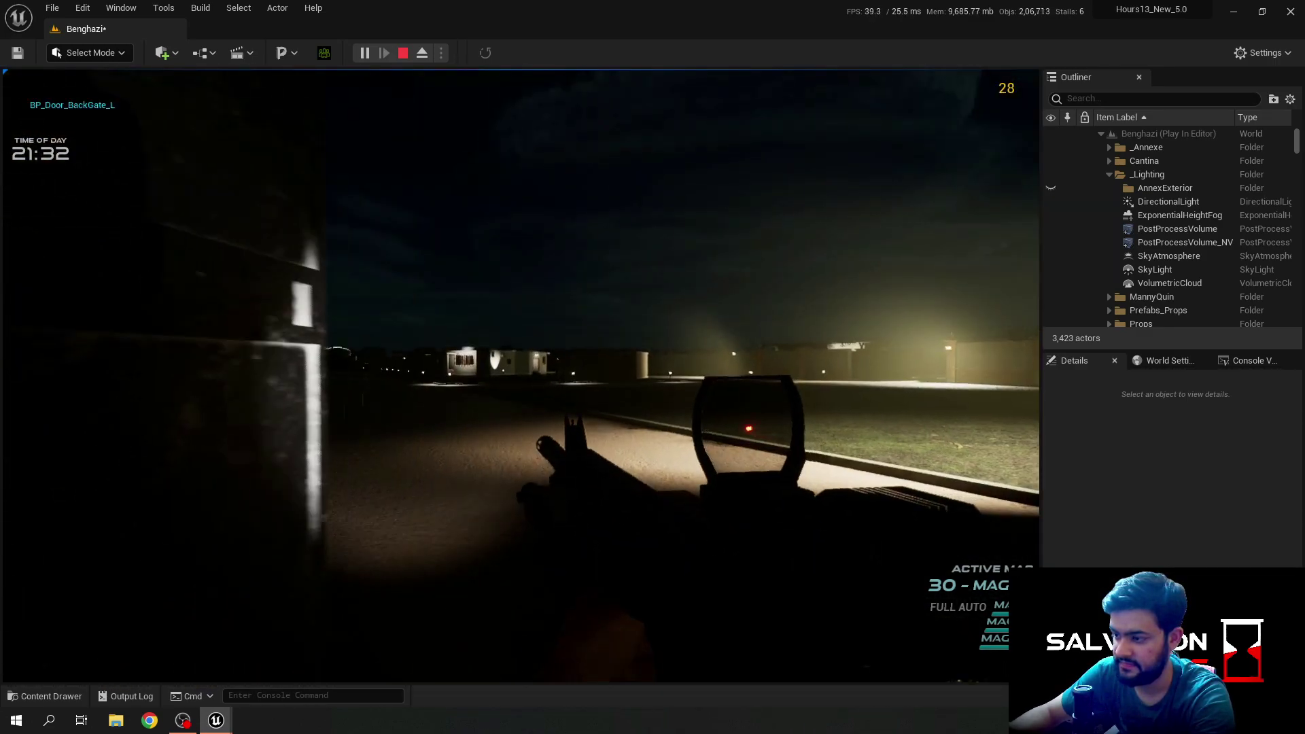
Step: Enter the compound through the back gate and examine the lights along its perimeter wall at night
key(w)
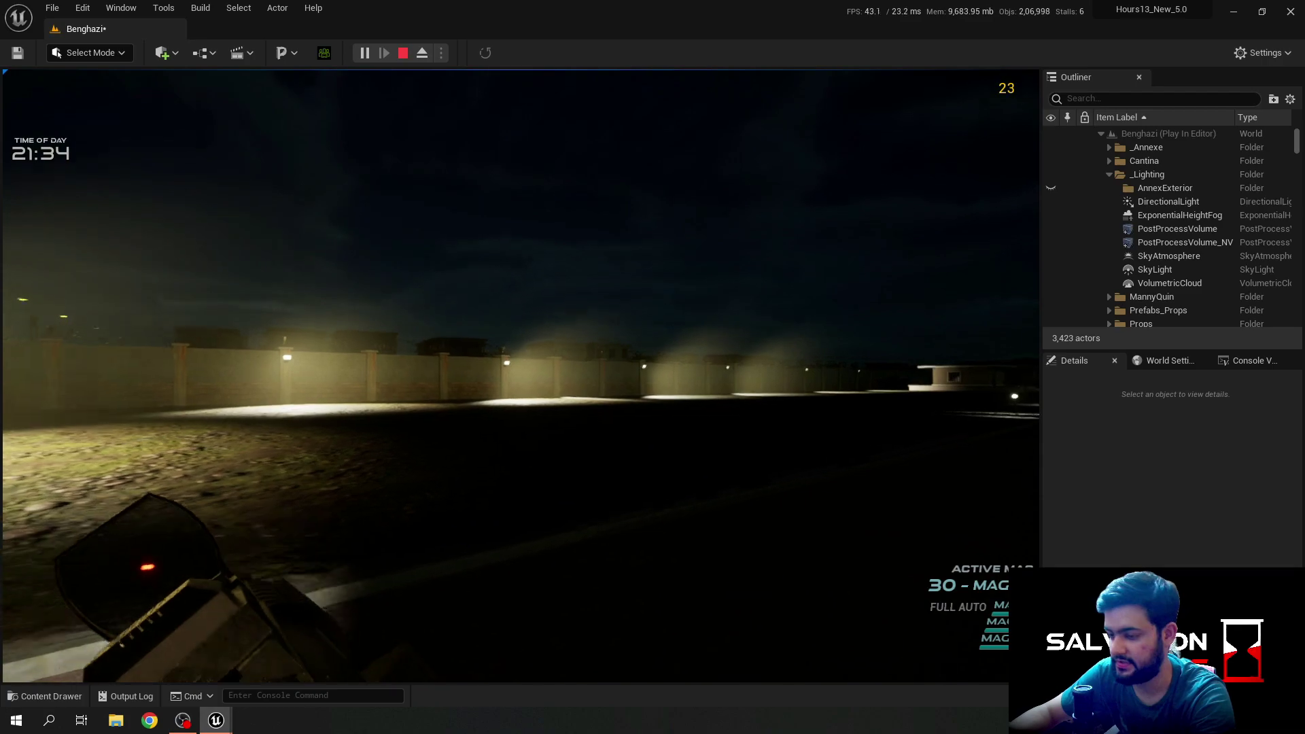
key(w)
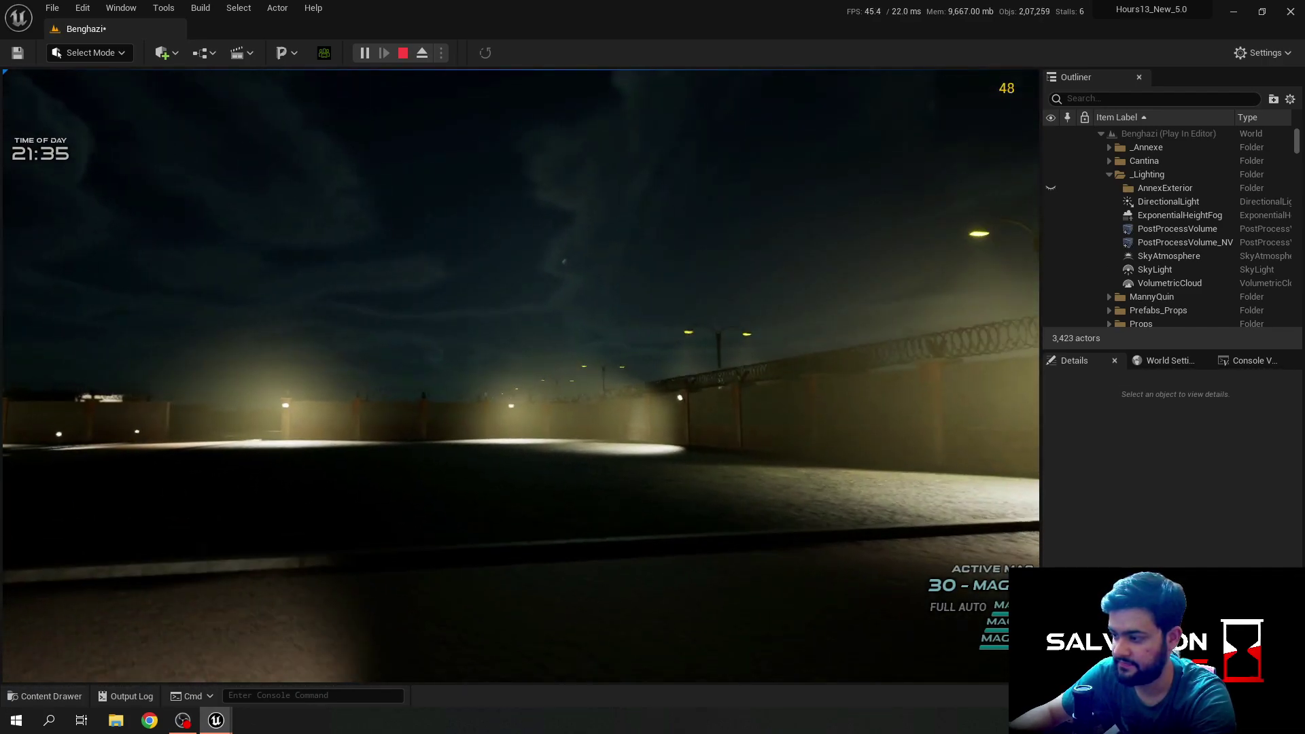
key(w)
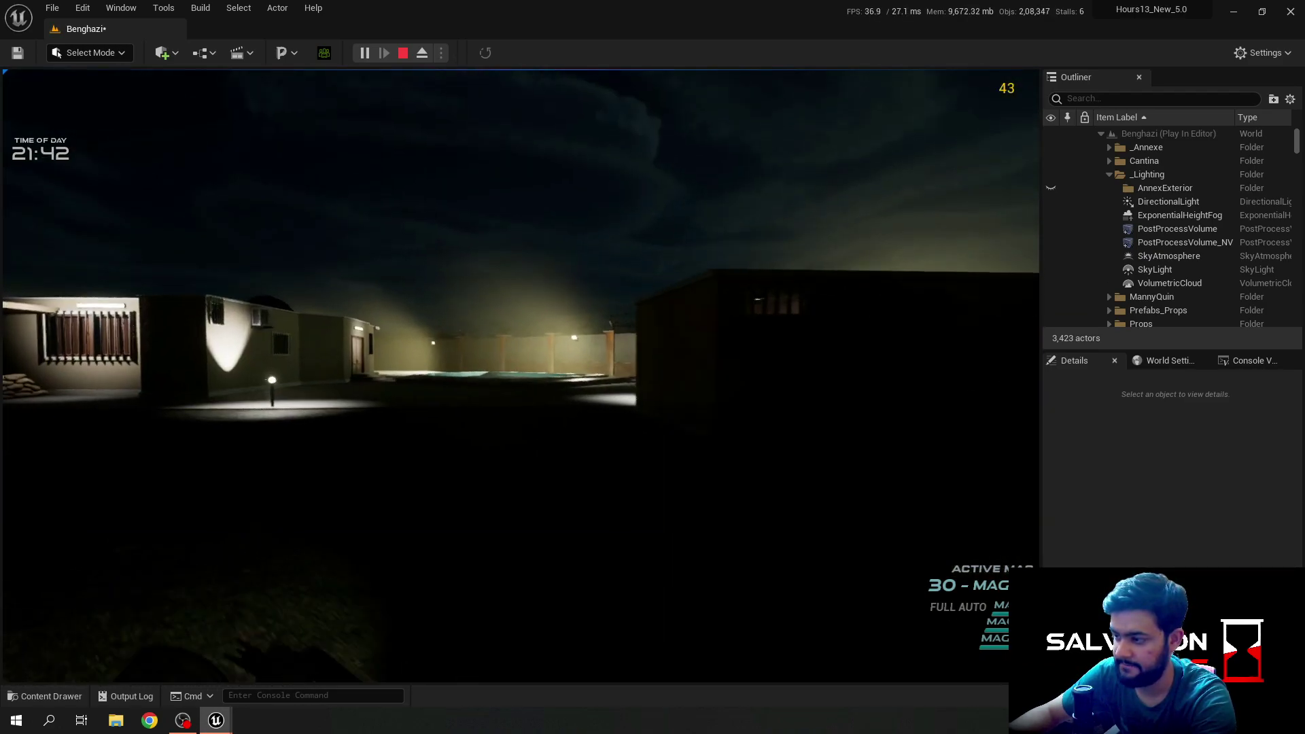
Step: Inspect the bollard lights and wall lighting around the building with barred windows, and test the rifle's light on its sandbags
key(w)
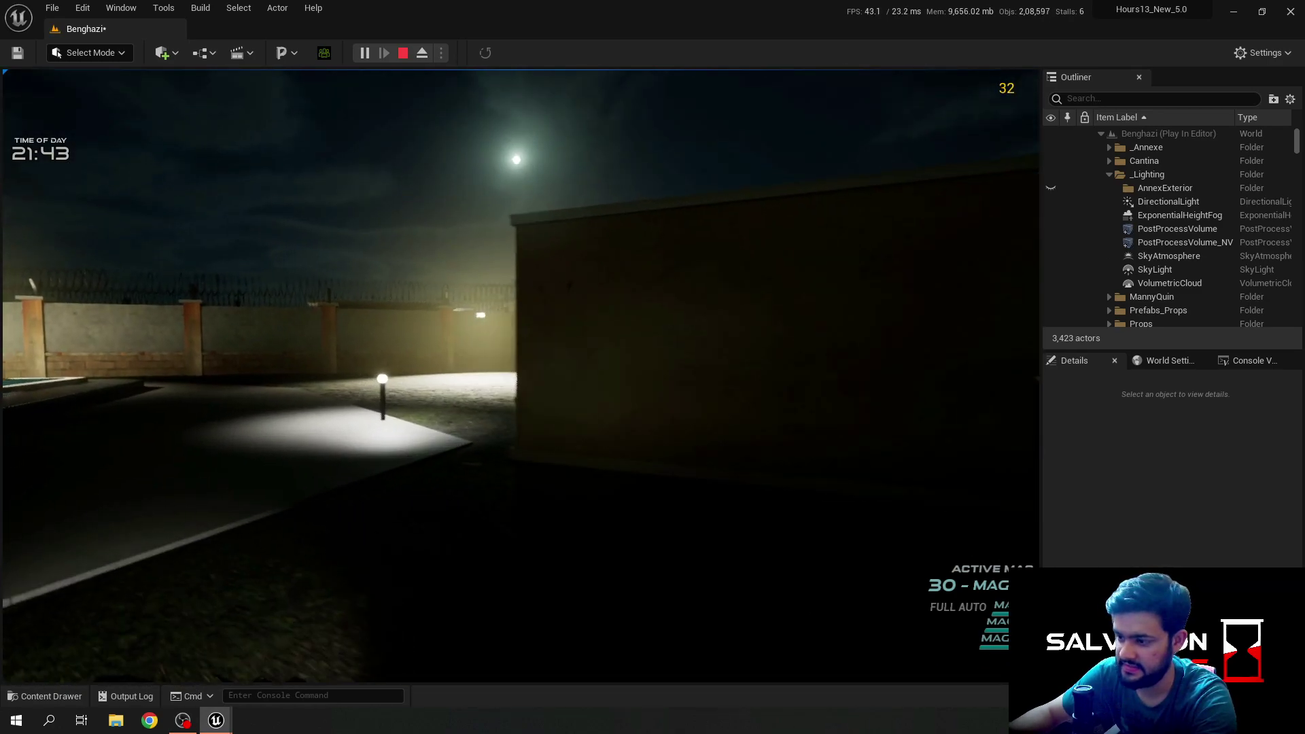
key(w)
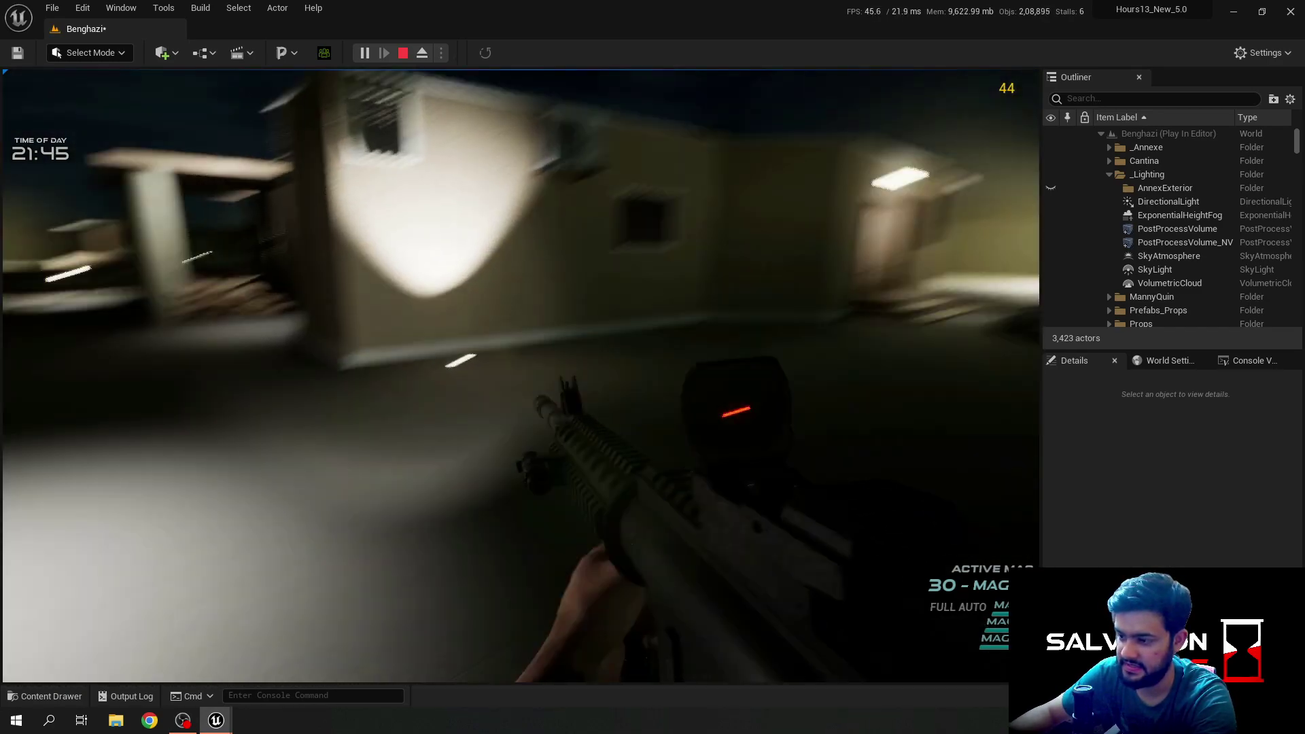
key(w)
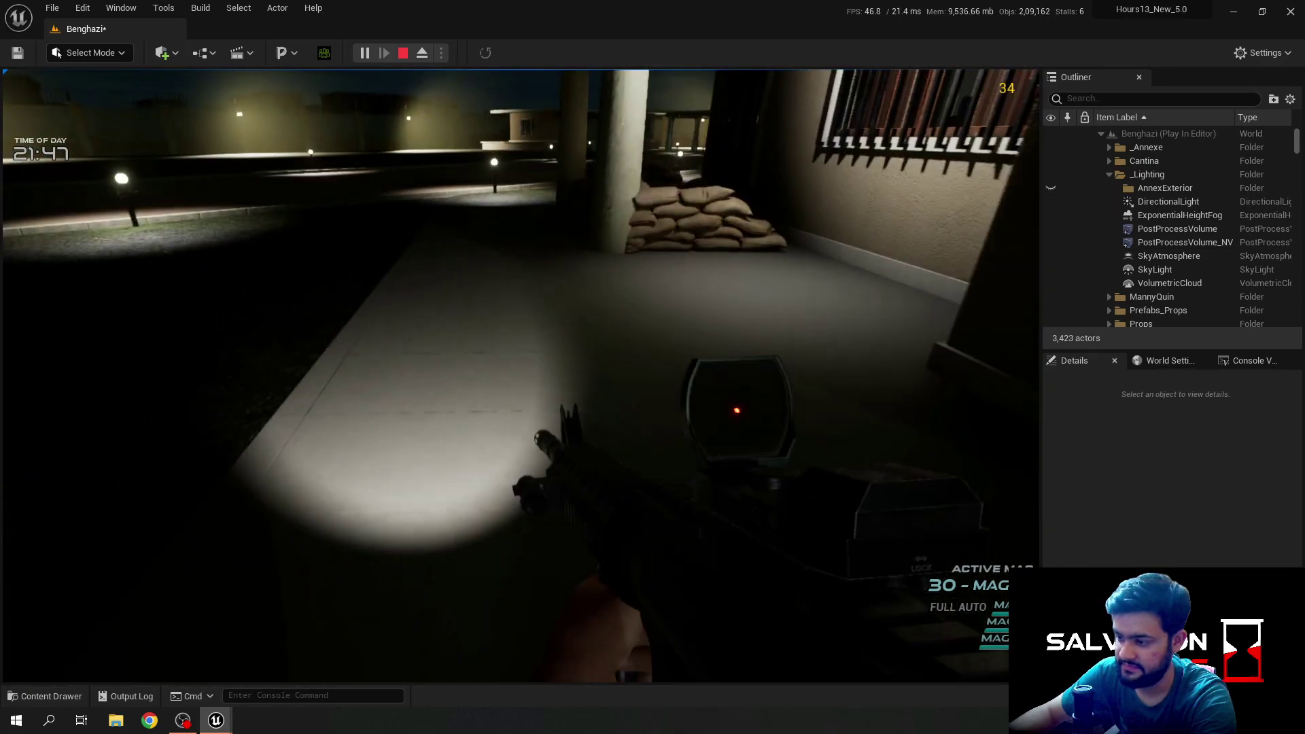
key(w)
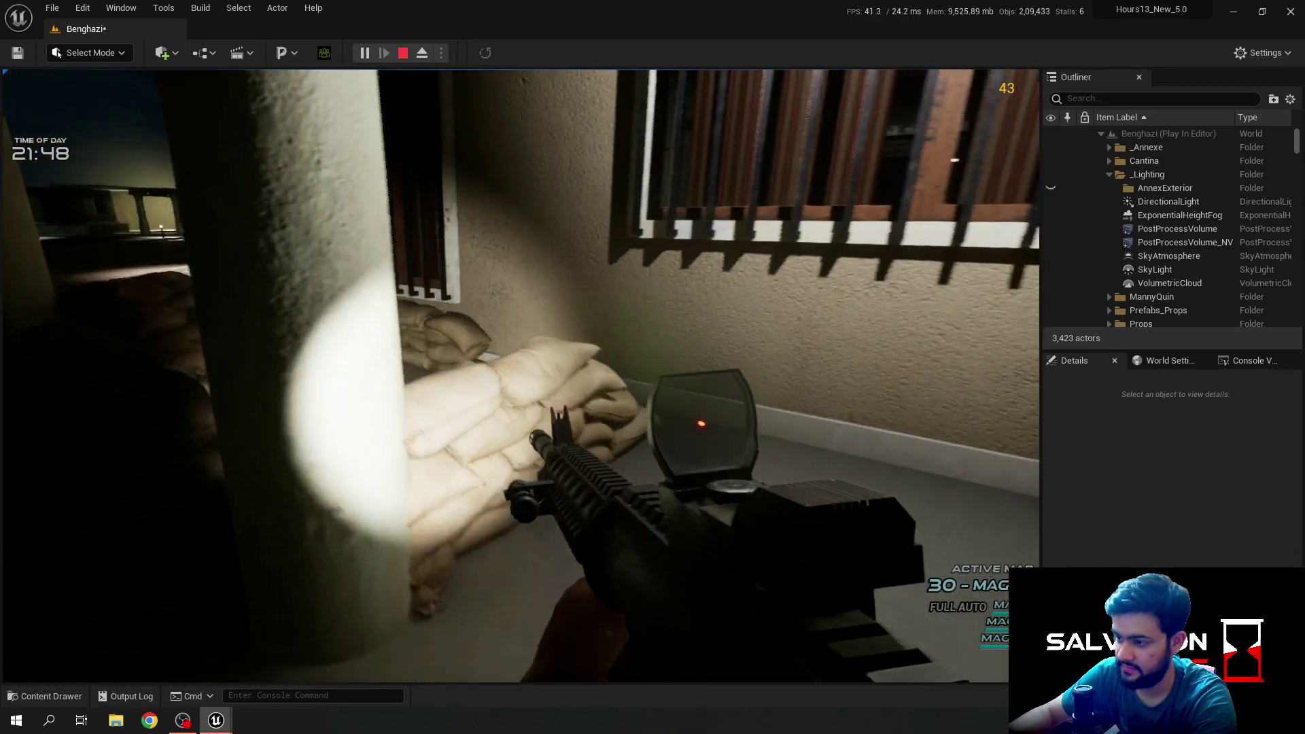
Step: Examine the arched building's wall uplights and the moonlit perimeter wall, and stop the play-test
key(w)
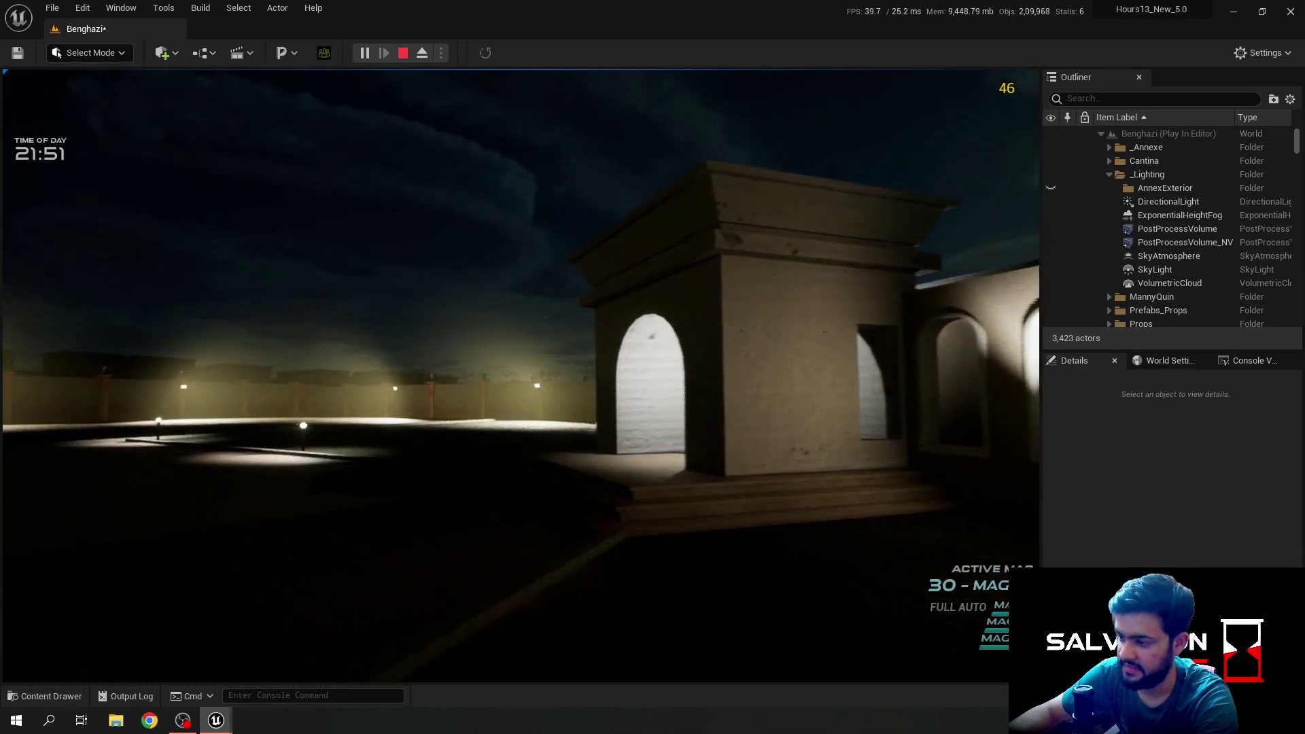
key(w)
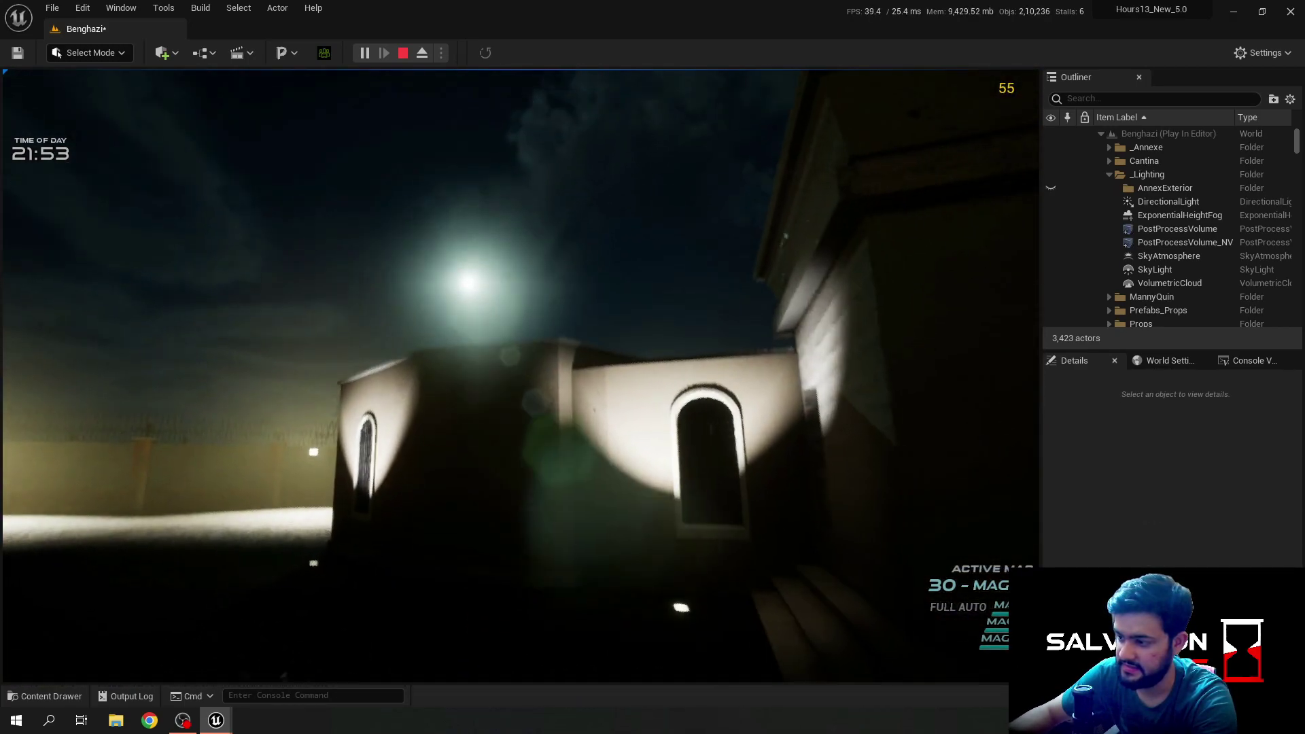
key(w)
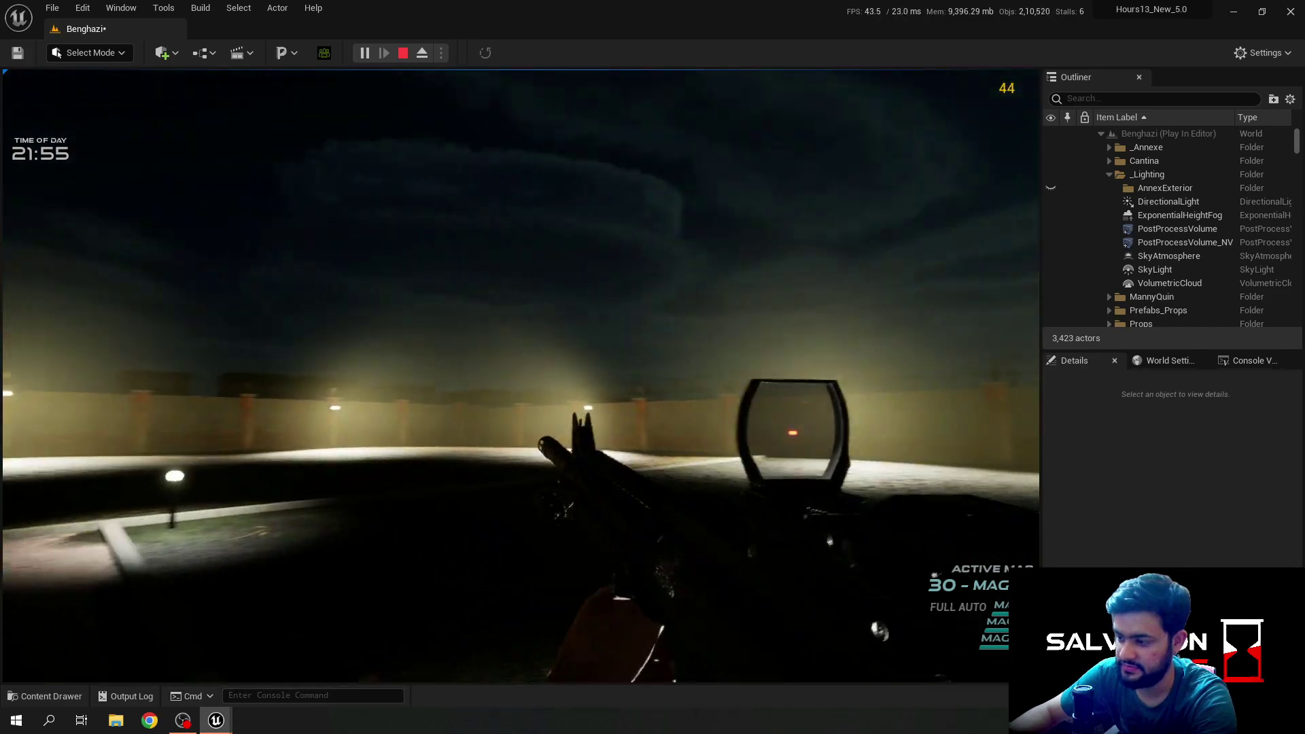
key(w)
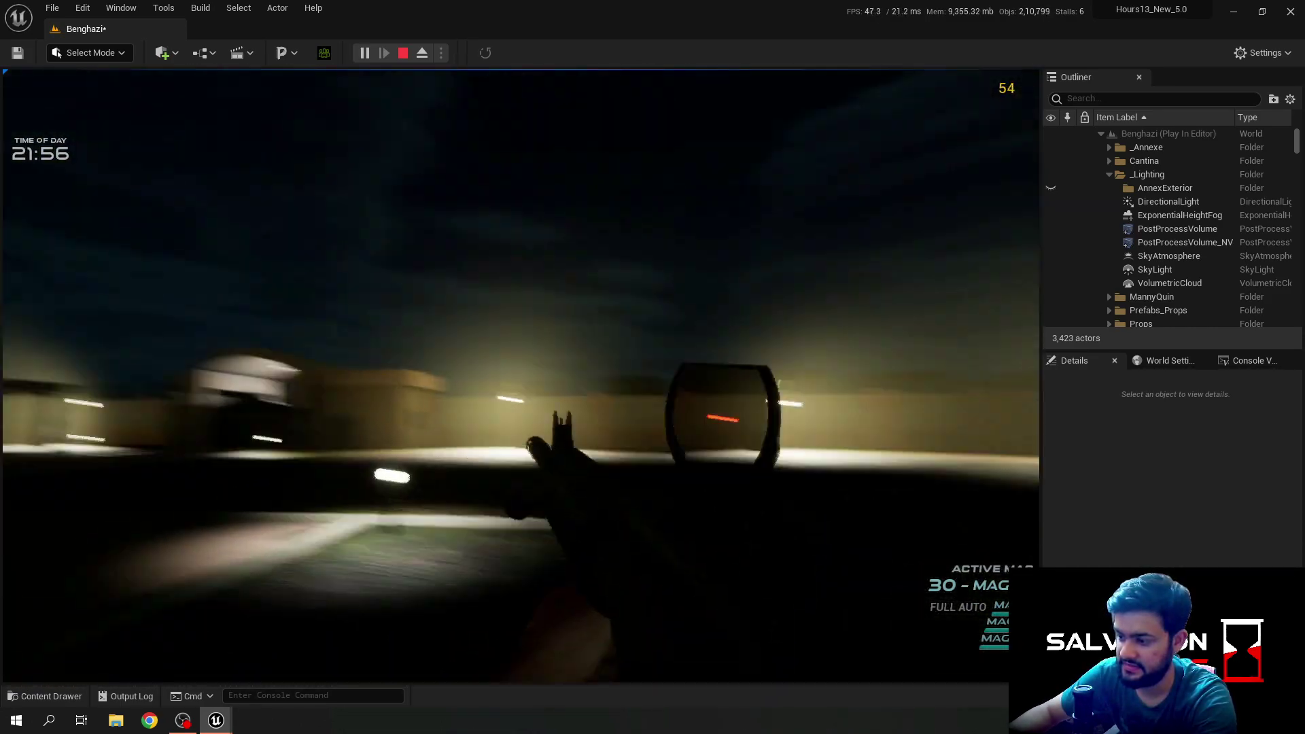
key(w)
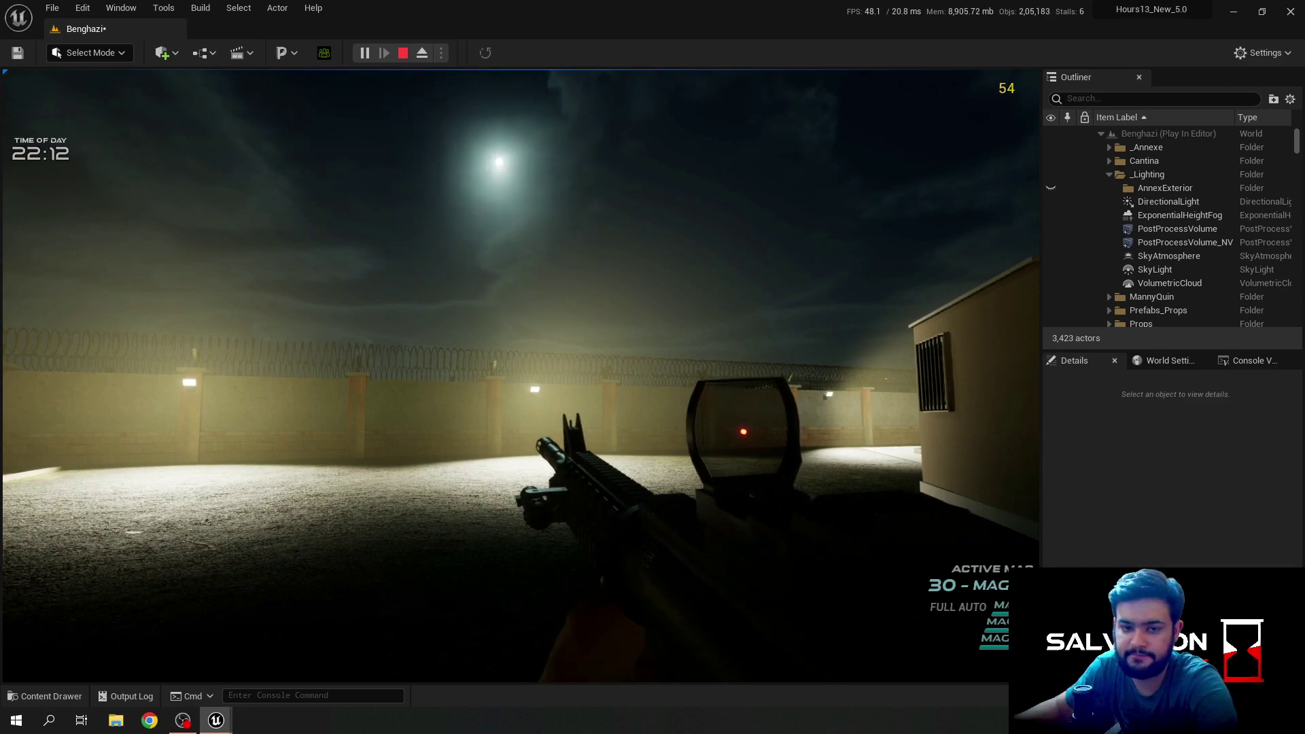
key(Escape)
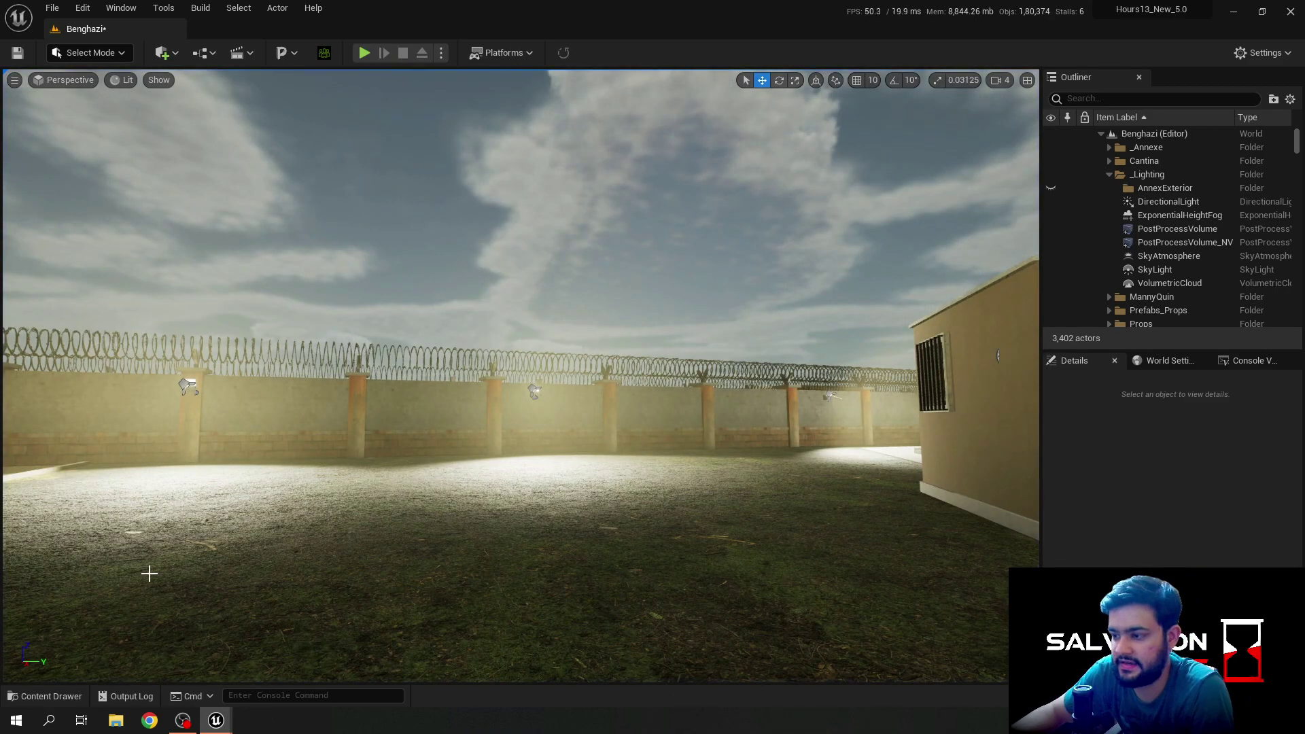